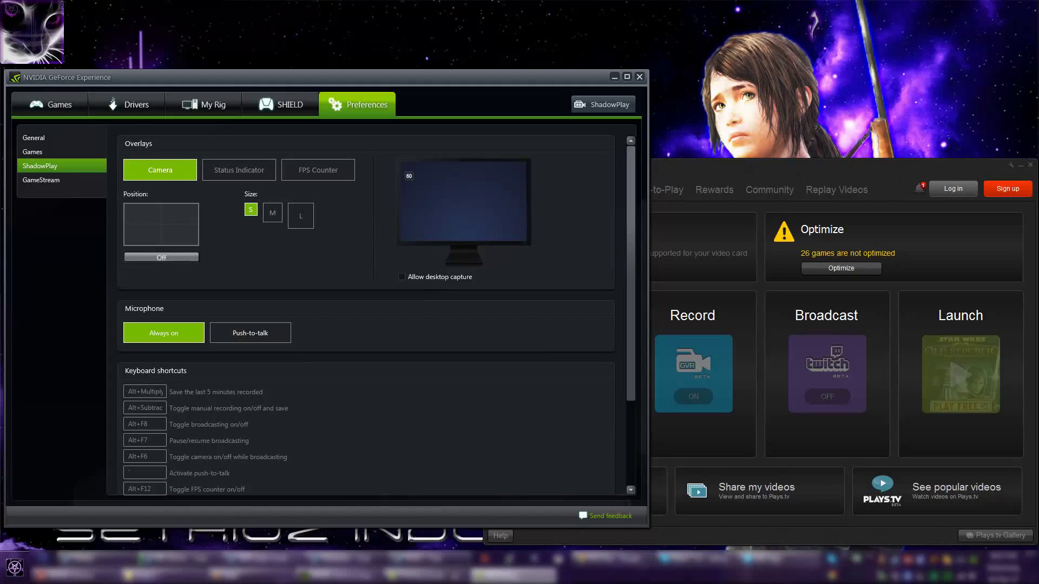
# - Switch back and forth between the Raptr and GeForce Experience windows to compare them
pyautogui.click(666, 171)
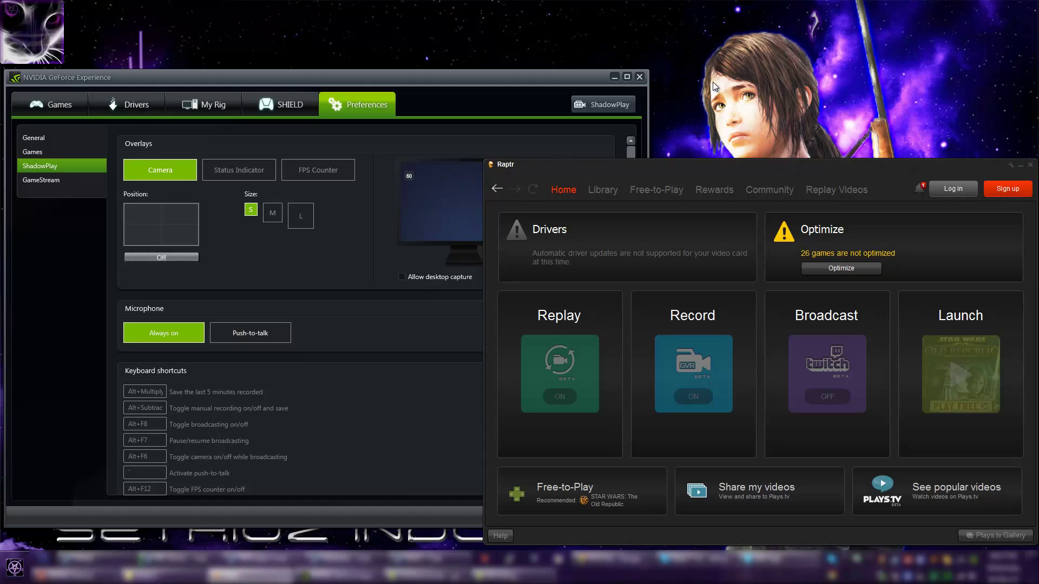
pyautogui.click(505, 81)
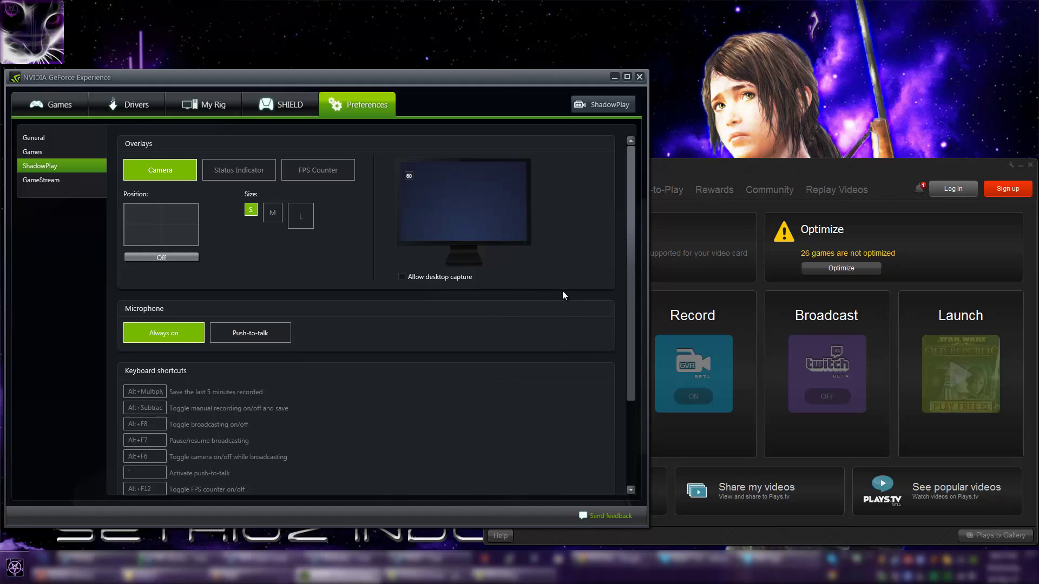
pyautogui.click(739, 174)
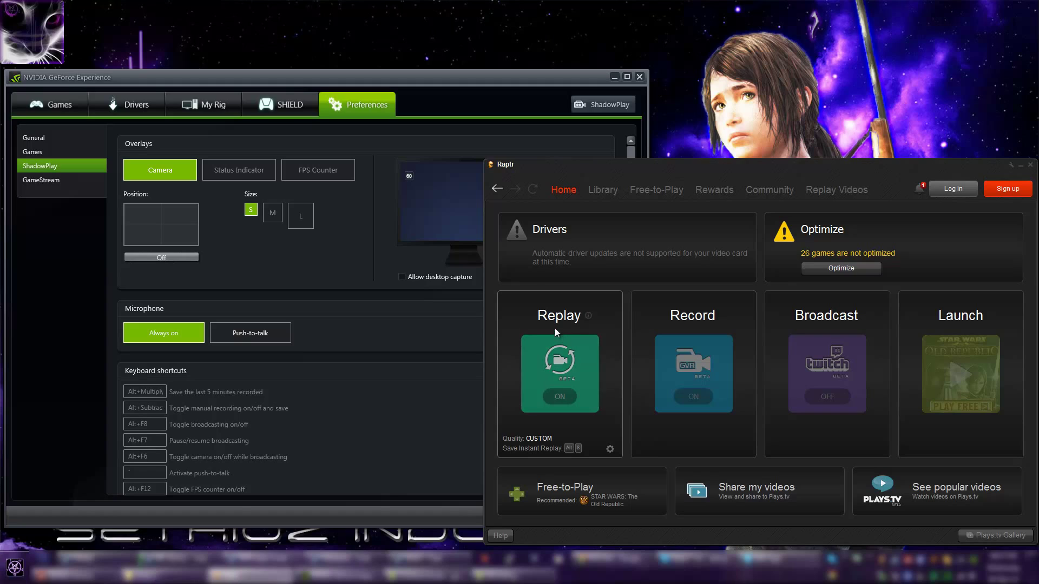
pyautogui.click(452, 77)
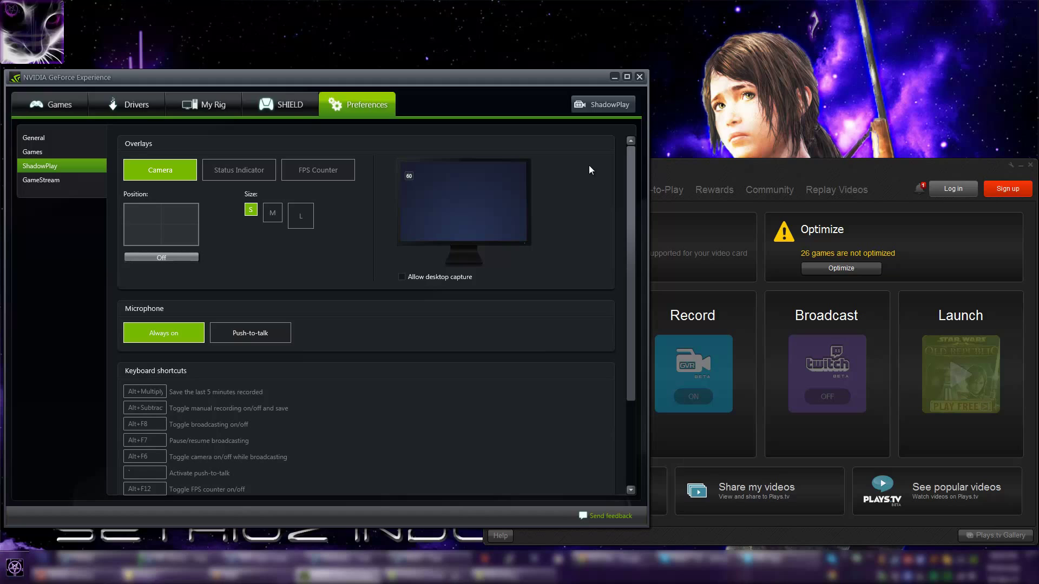
pyautogui.scroll(-3, 589, 165)
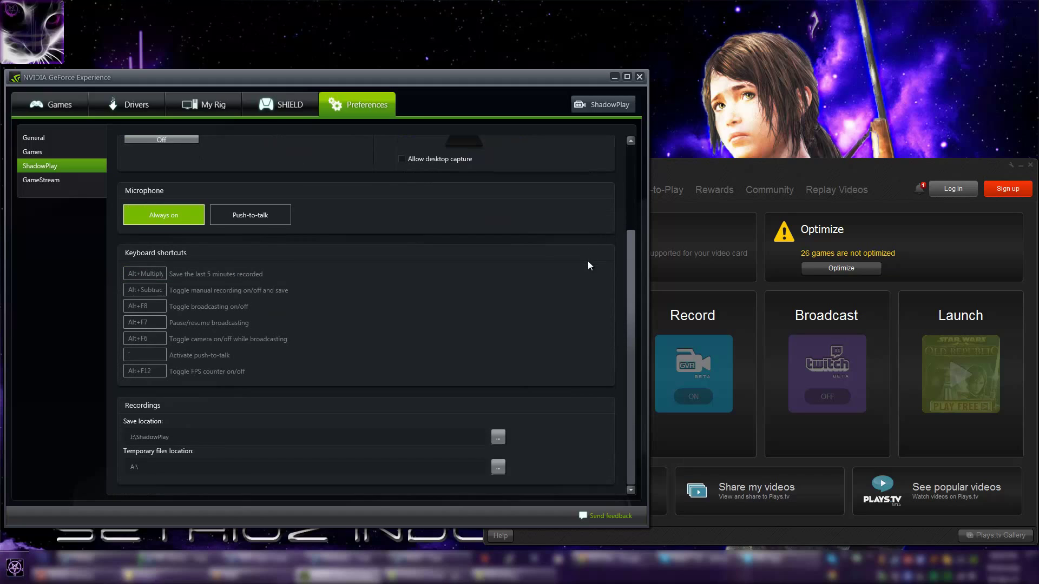
pyautogui.scroll(3, 587, 282)
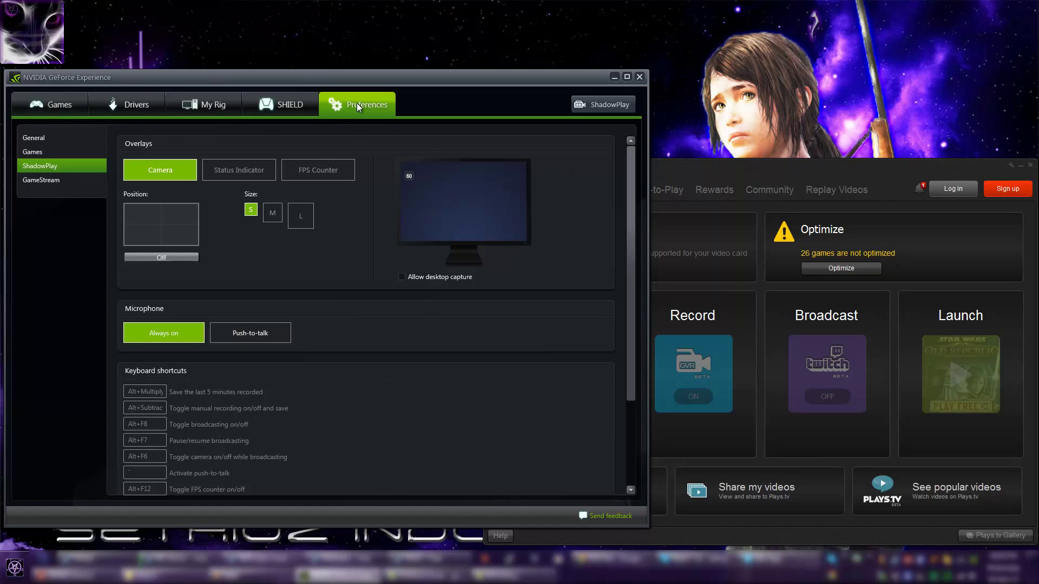
# - Open the ShadowPlay panel and confirm its mode stays at Shadow & Manual
pyautogui.click(627, 106)
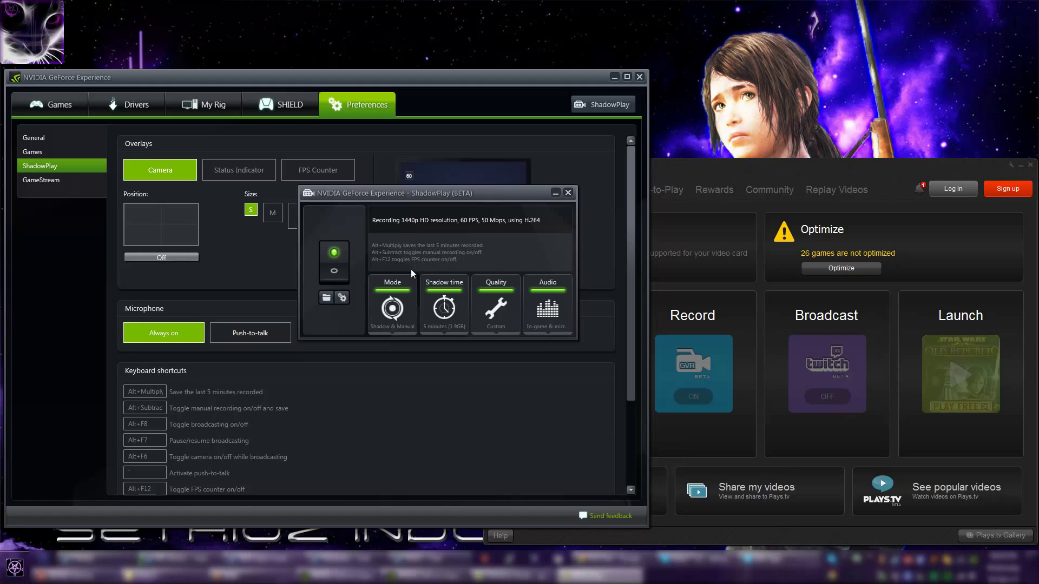
pyautogui.click(397, 316)
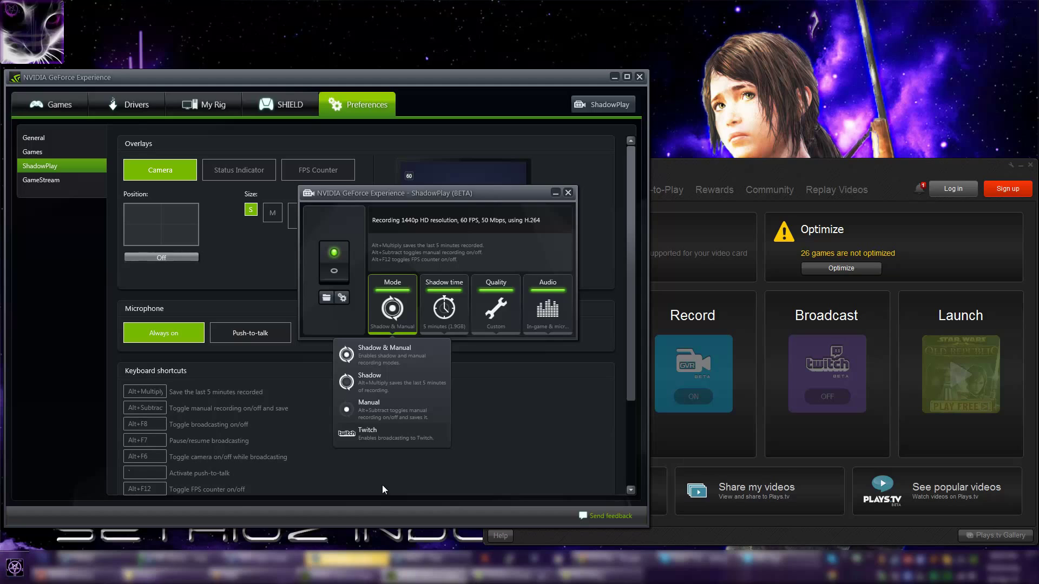
pyautogui.click(412, 199)
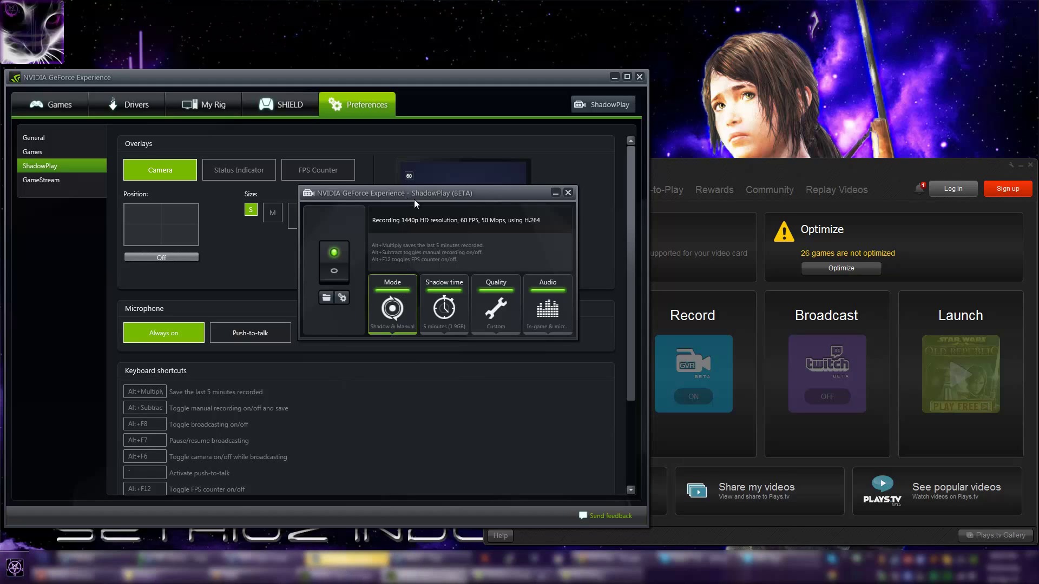
pyautogui.moveTo(431, 193); pyautogui.dragTo(403, 209)
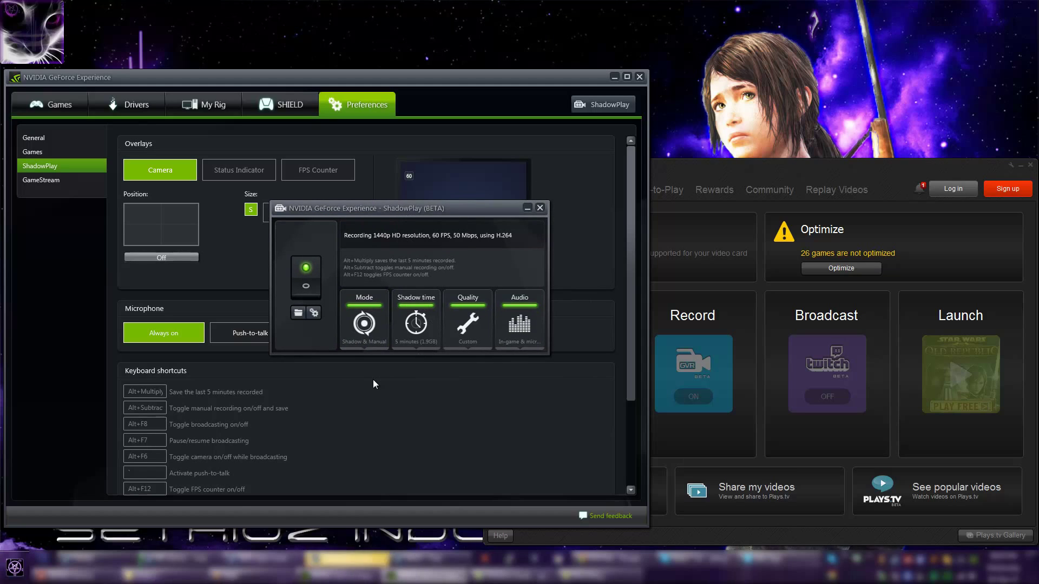
pyautogui.click(360, 330)
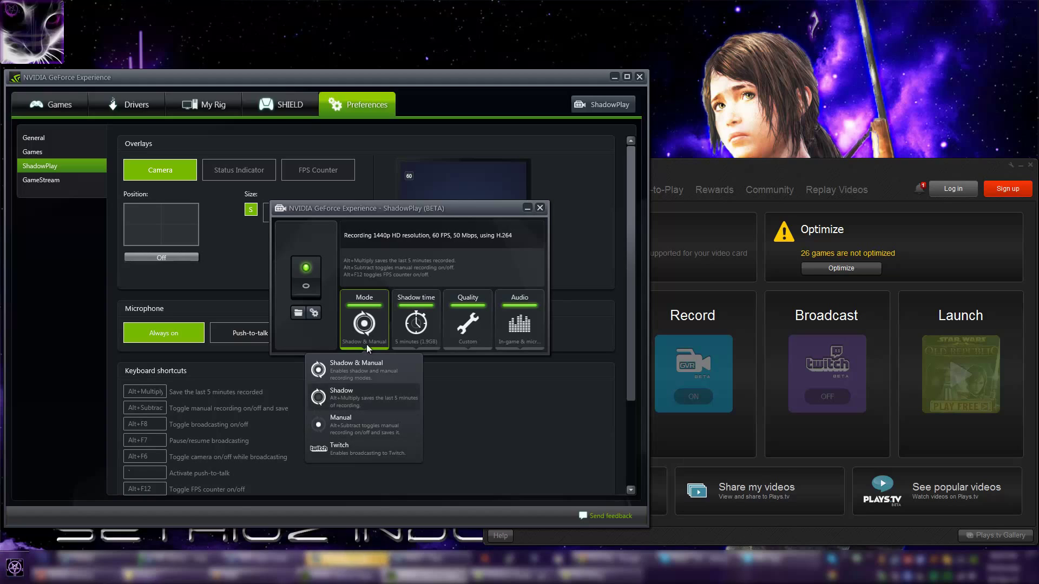
pyautogui.click(384, 209)
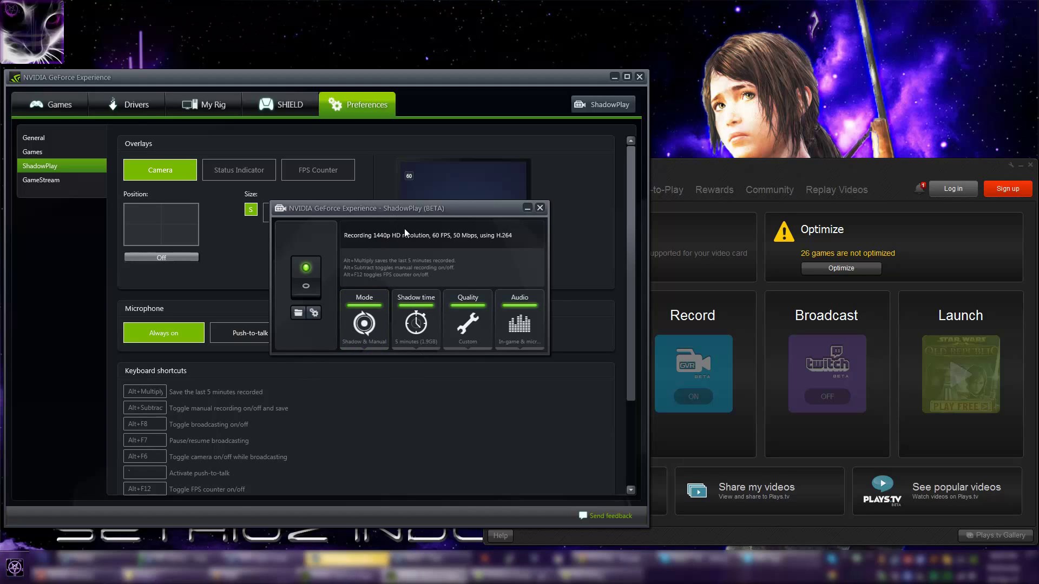
pyautogui.click(422, 332)
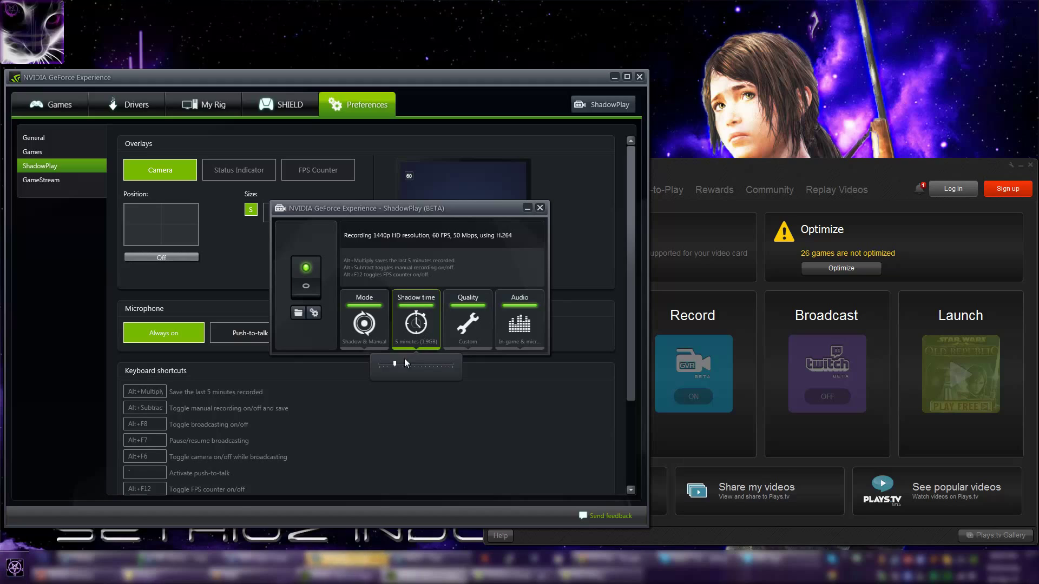
pyautogui.click(440, 366)
pyautogui.moveTo(453, 364); pyautogui.dragTo(383, 368)
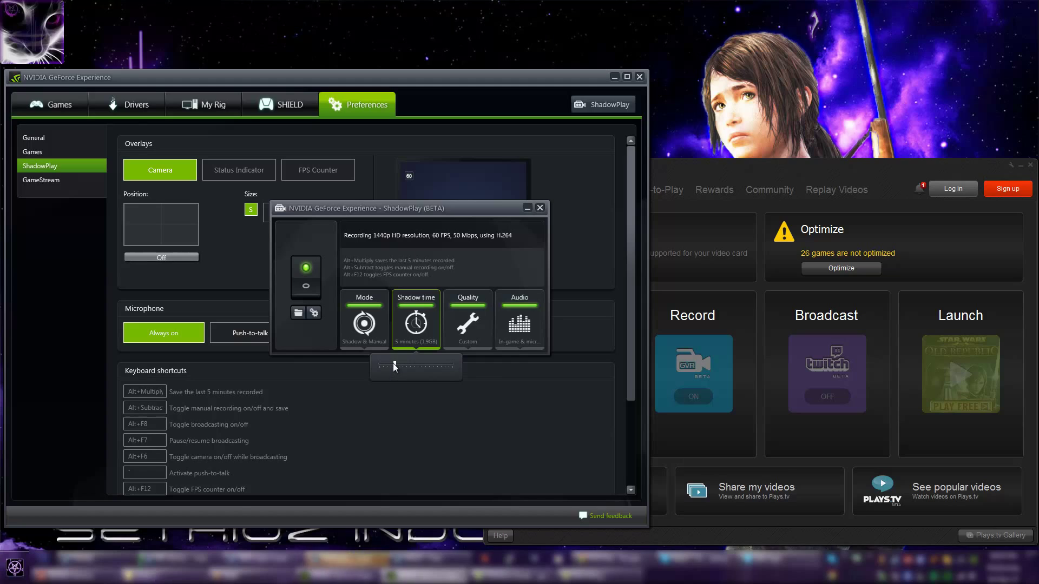
pyautogui.click(395, 364)
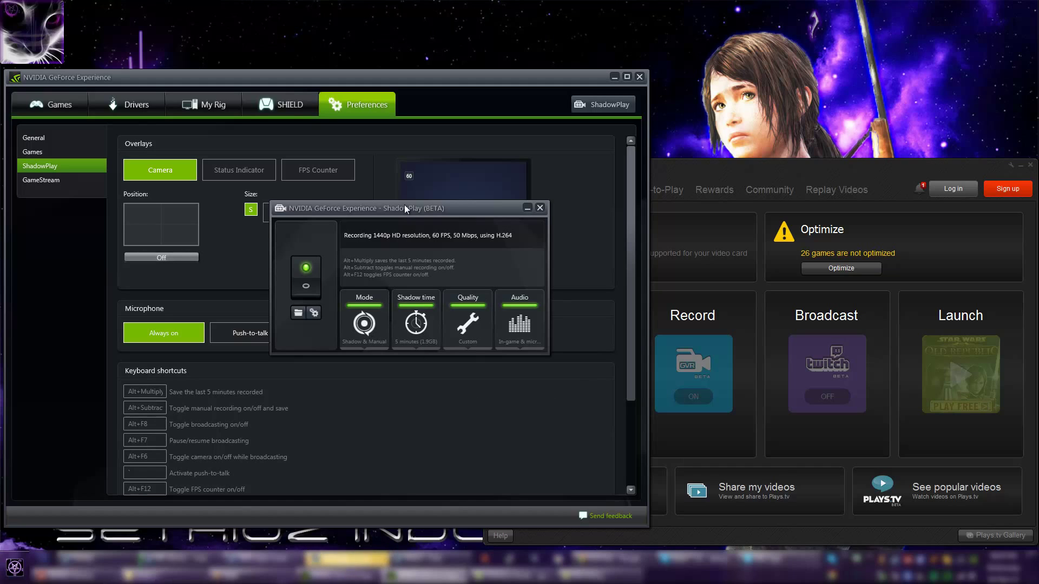
pyautogui.moveTo(404, 204); pyautogui.dragTo(427, 233)
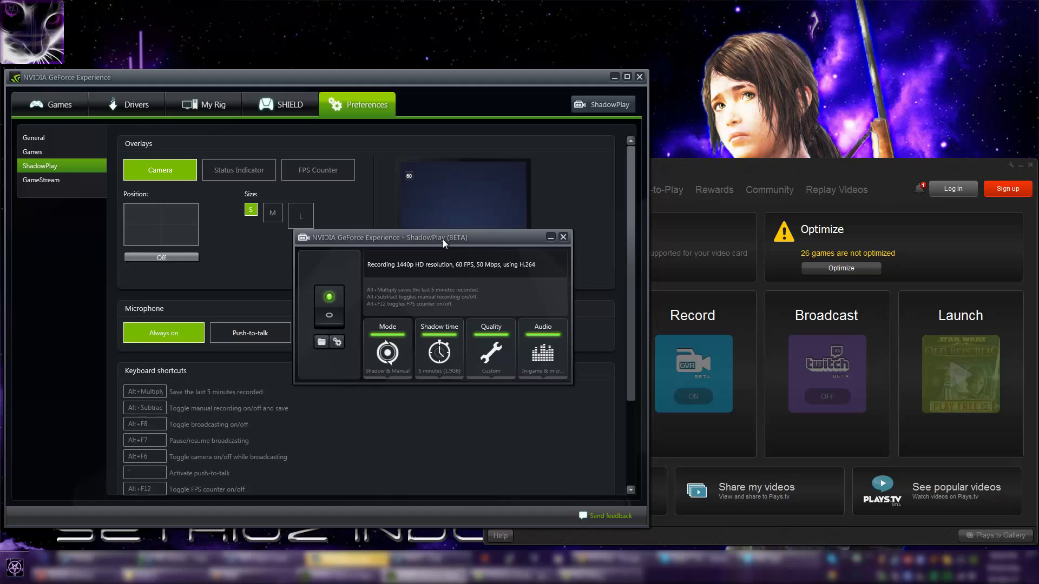
pyautogui.moveTo(445, 239)
pyautogui.mouseDown()
pyautogui.moveTo(512, 244)
pyautogui.moveTo(491, 322)
pyautogui.moveTo(436, 231)
pyautogui.mouseUp()
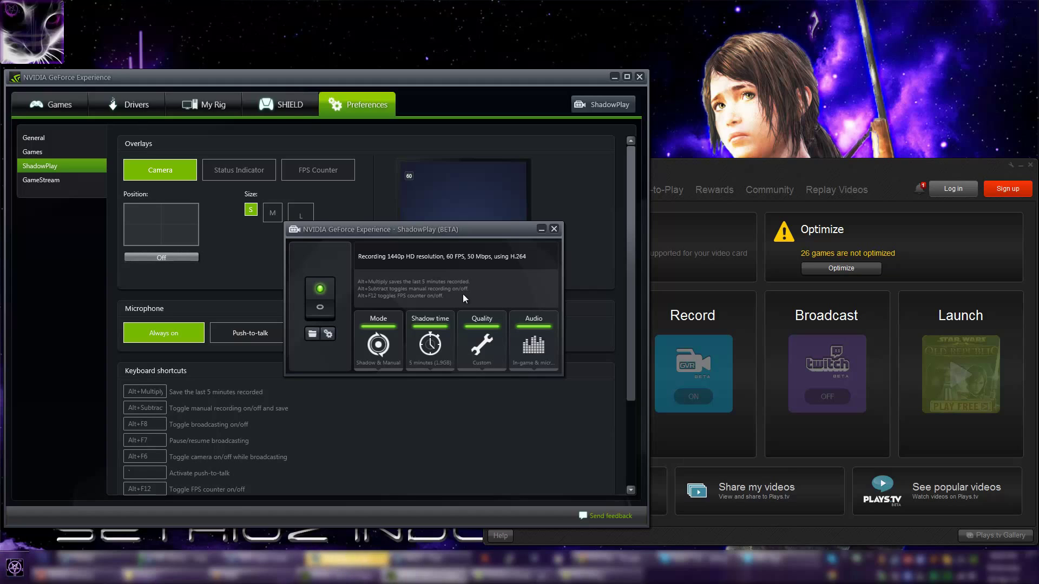
pyautogui.click(424, 344)
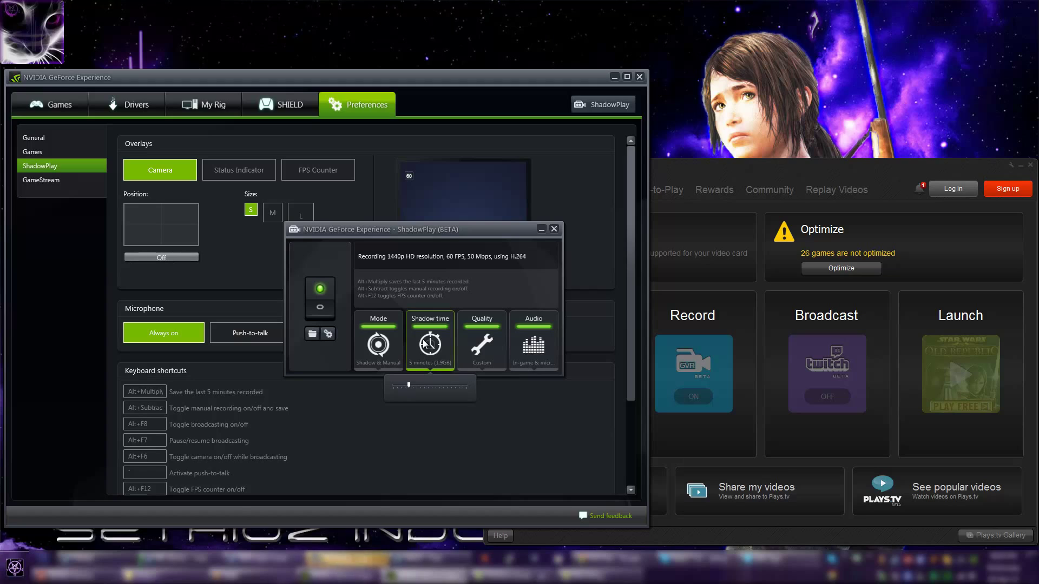
pyautogui.click(425, 344)
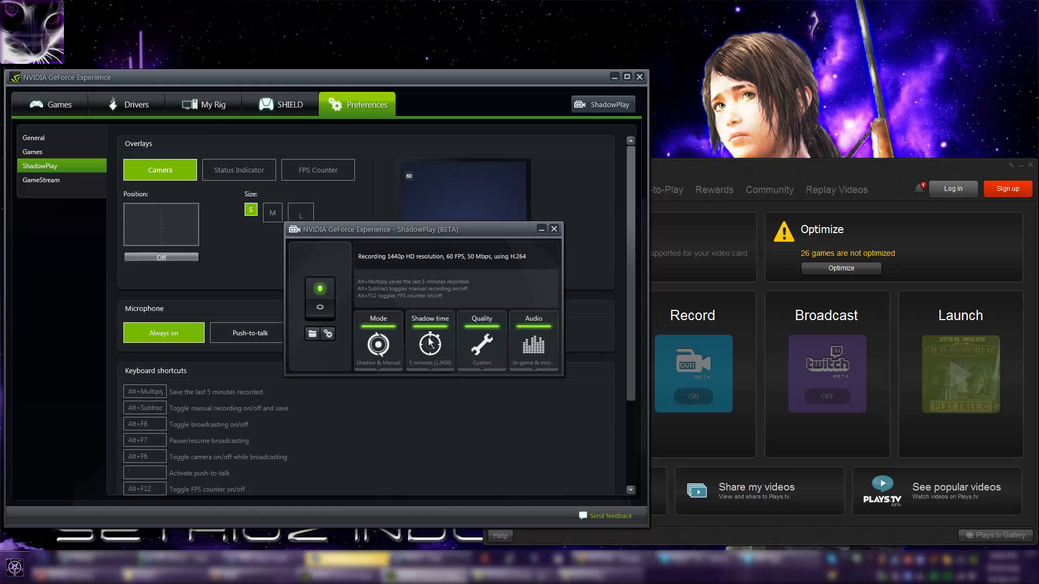
pyautogui.moveTo(391, 238); pyautogui.dragTo(472, 231)
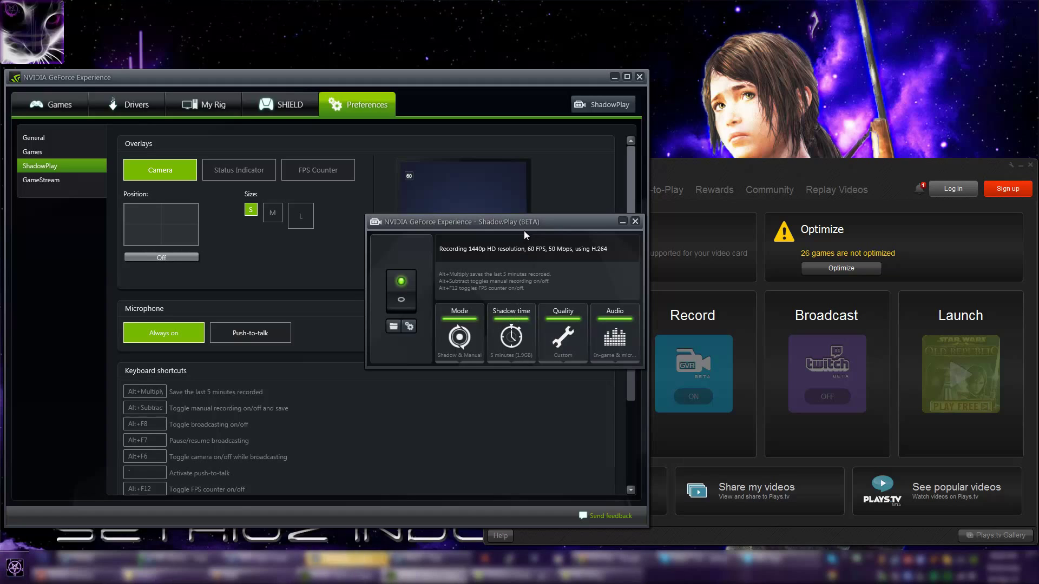
pyautogui.moveTo(531, 218); pyautogui.dragTo(483, 339)
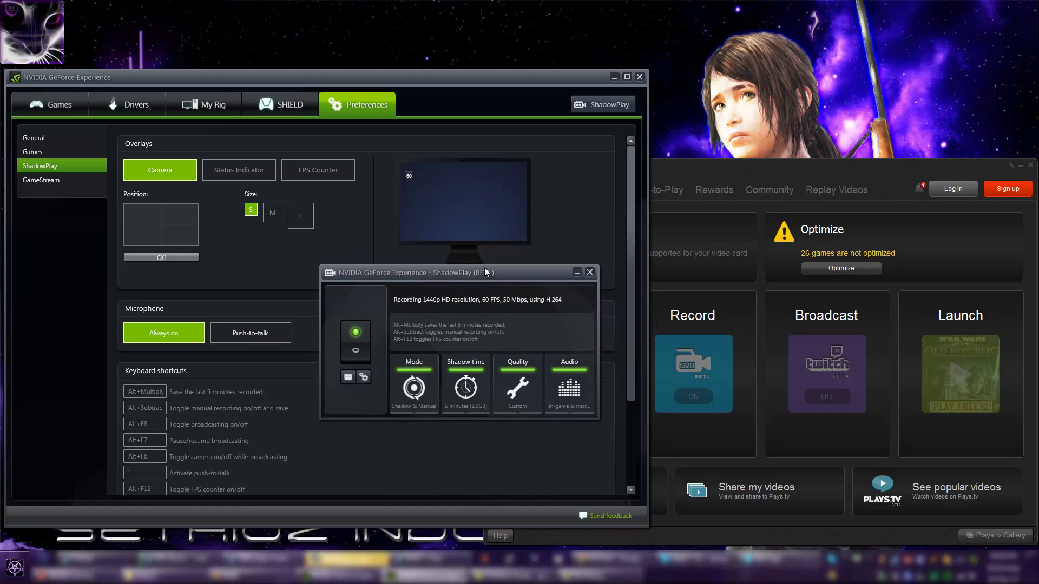
pyautogui.moveTo(484, 269); pyautogui.dragTo(486, 266)
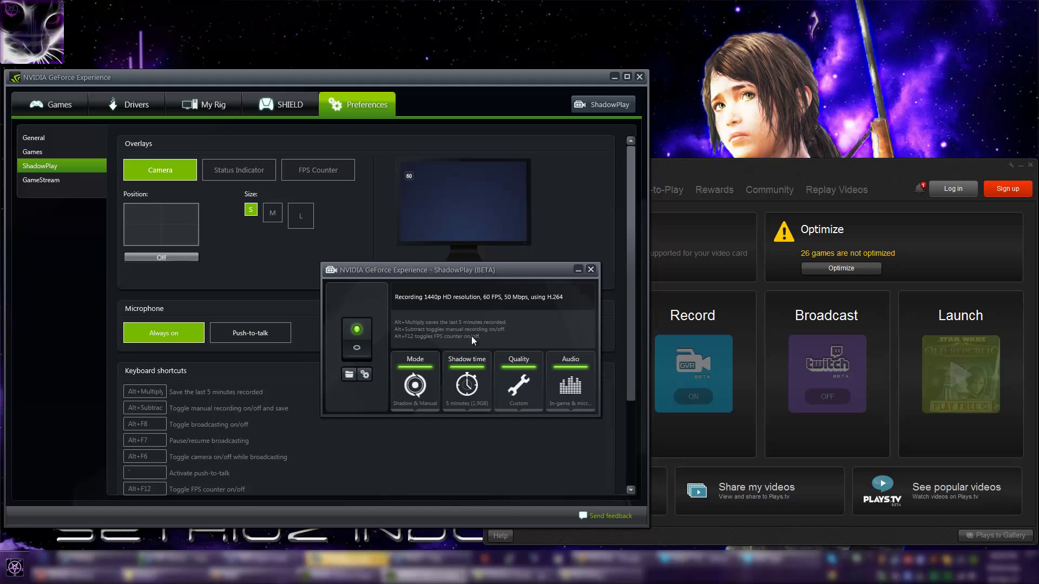
pyautogui.click(482, 373)
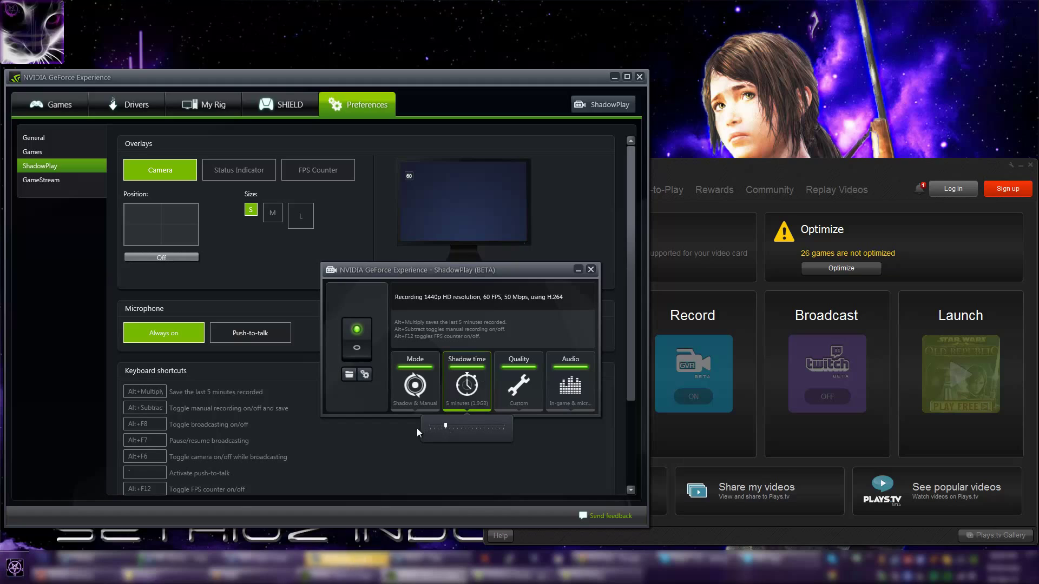
pyautogui.click(471, 384)
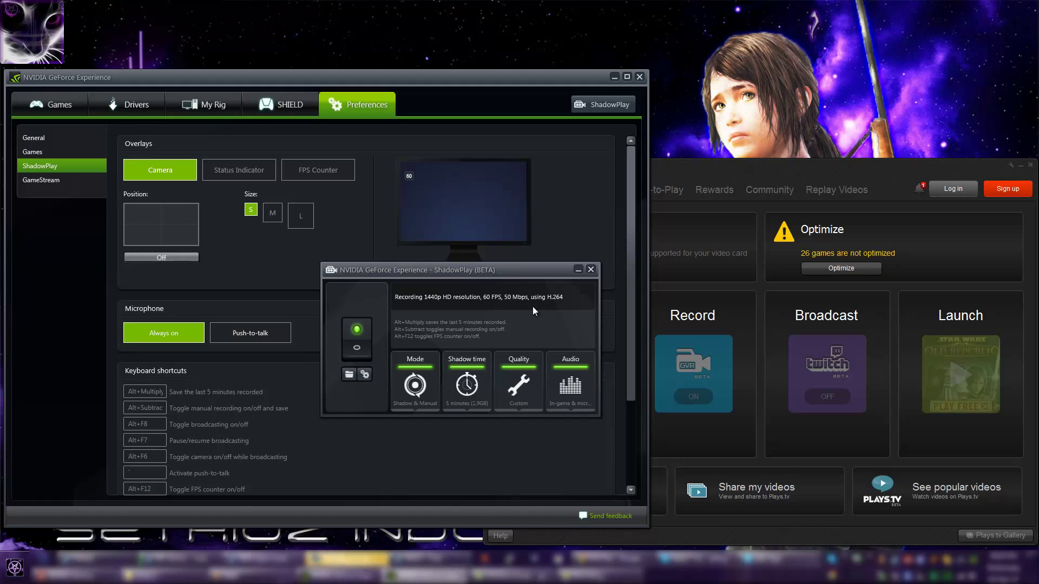
# - Review ShadowPlay's custom quality settings, keeping the resolution at 1440p HD
pyautogui.click(533, 378)
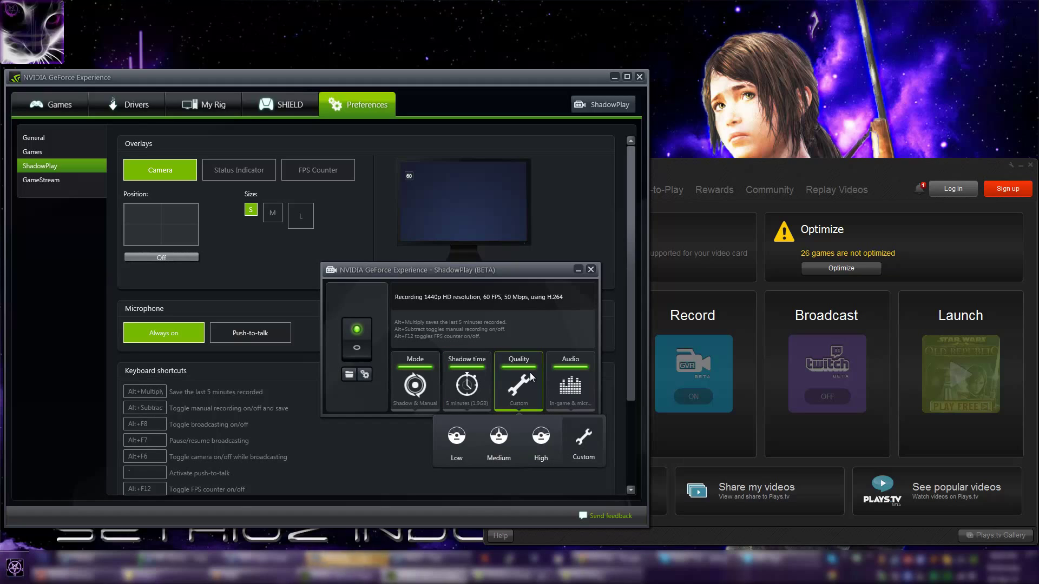
pyautogui.click(584, 445)
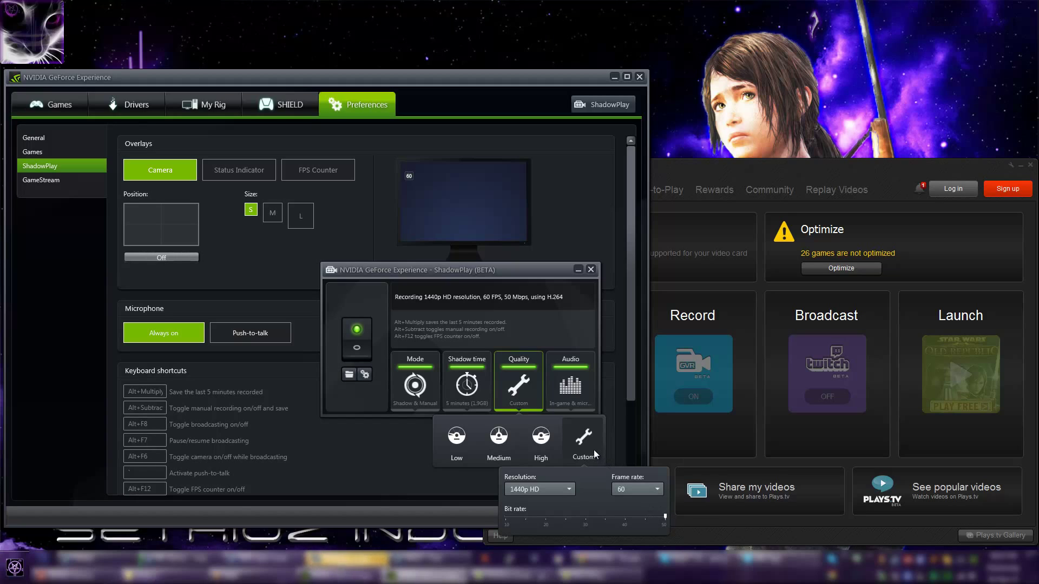
pyautogui.click(573, 486)
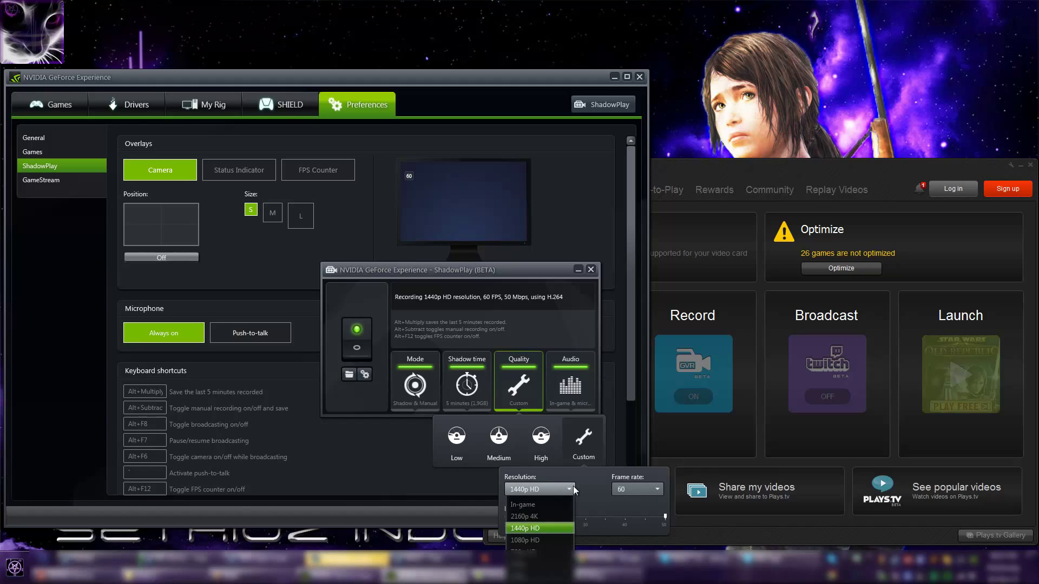
pyautogui.click(574, 486)
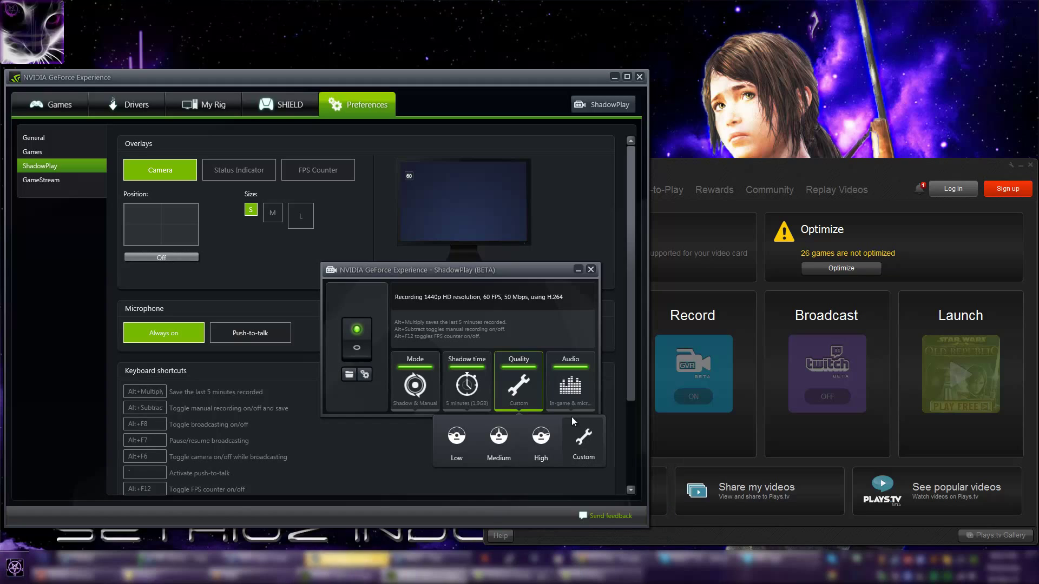
# - Check the audio capture options, then move the ShadowPlay panel to the left
pyautogui.click(556, 389)
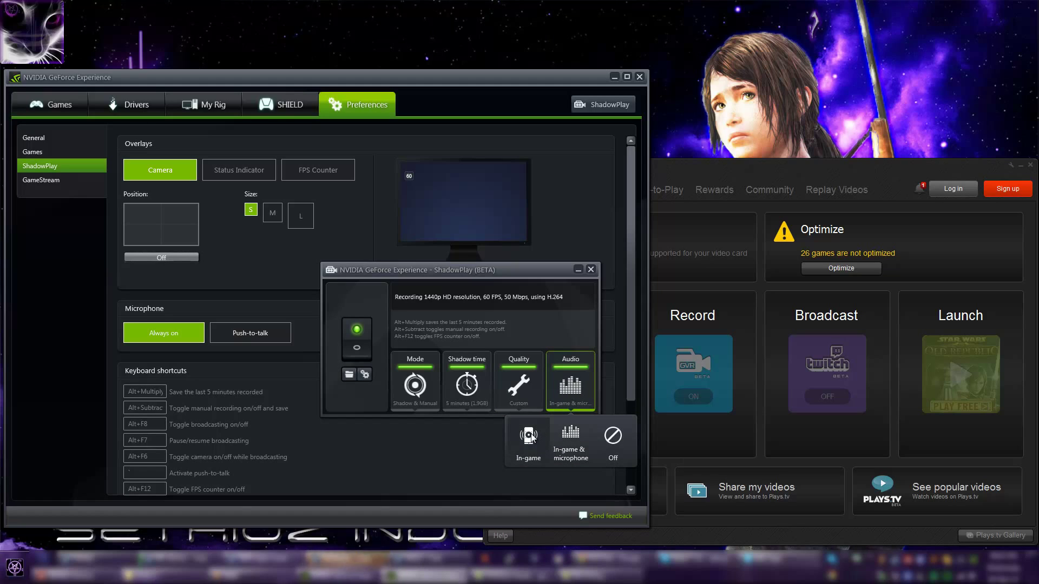
pyautogui.click(570, 436)
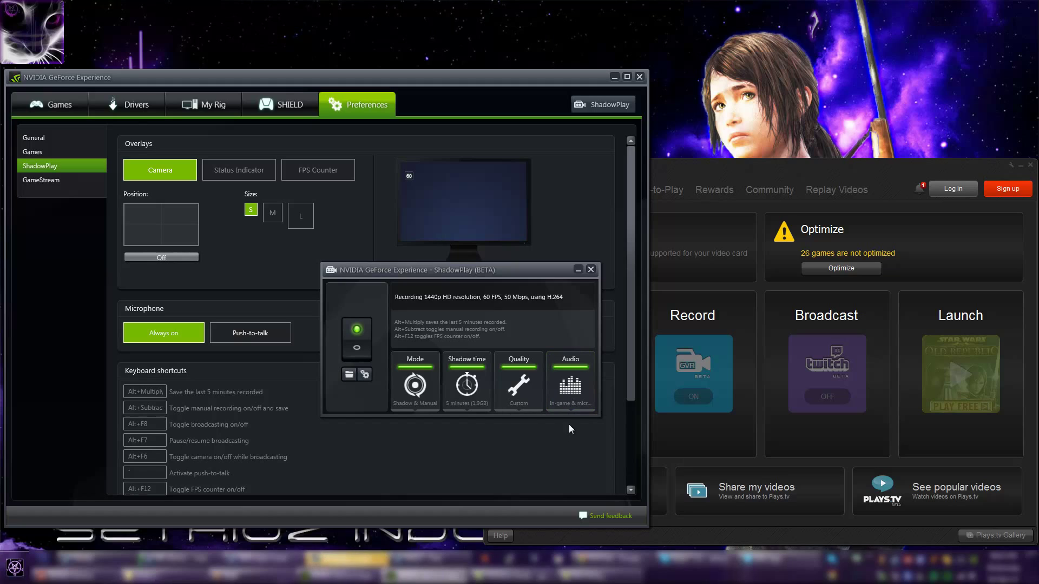
pyautogui.moveTo(495, 267); pyautogui.dragTo(438, 229)
pyautogui.click(658, 166)
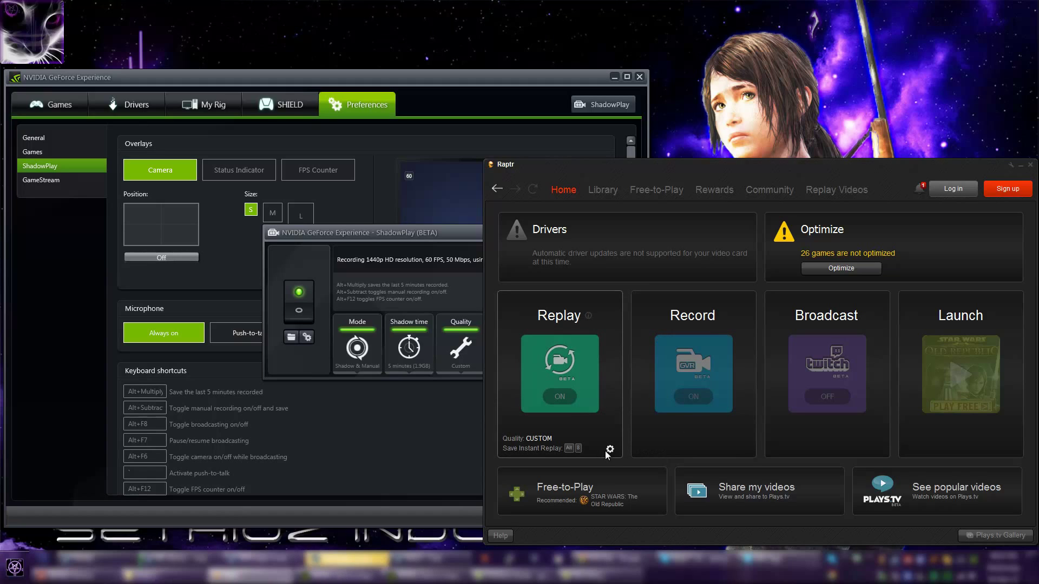
pyautogui.click(609, 450)
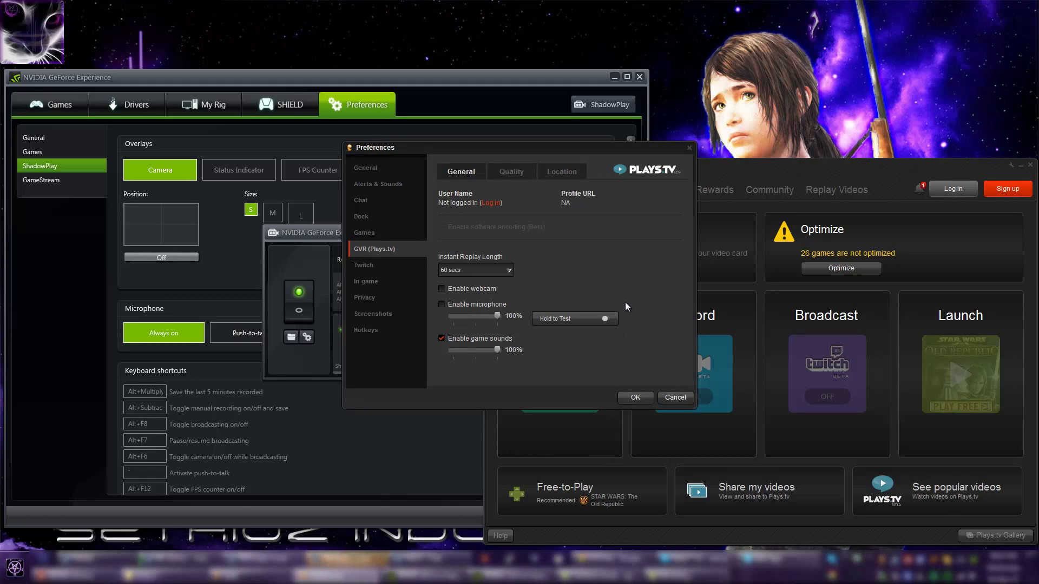
pyautogui.moveTo(512, 152); pyautogui.dragTo(730, 194)
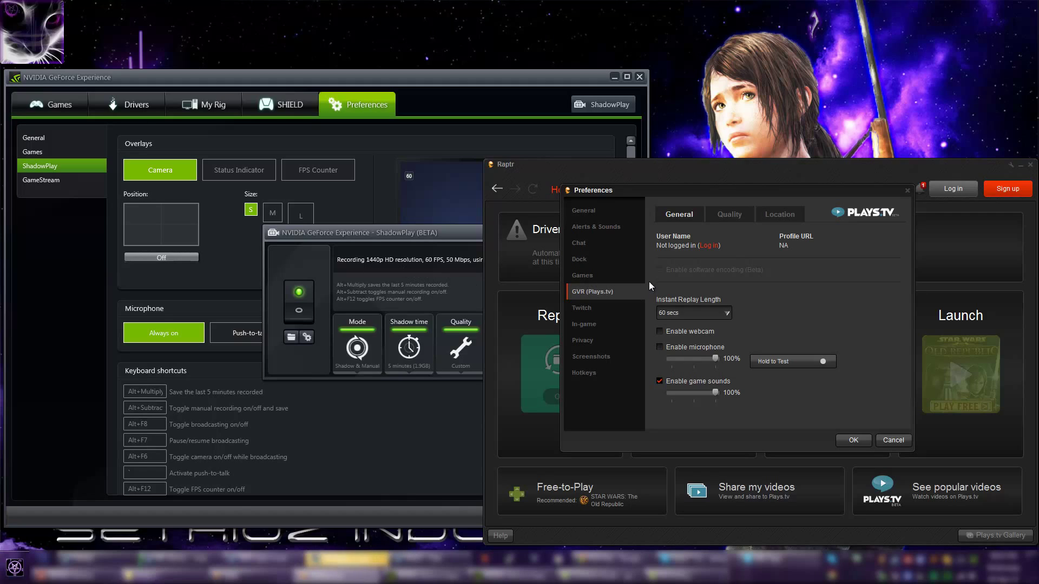
pyautogui.moveTo(639, 190); pyautogui.dragTo(710, 190)
pyautogui.moveTo(718, 145); pyautogui.dragTo(710, 270)
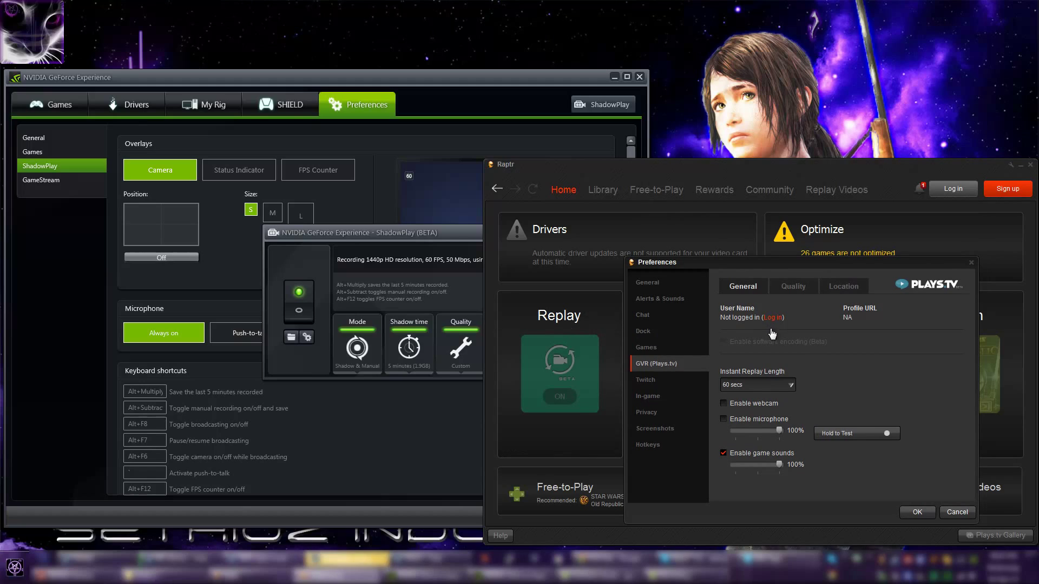
pyautogui.moveTo(760, 267); pyautogui.dragTo(757, 235)
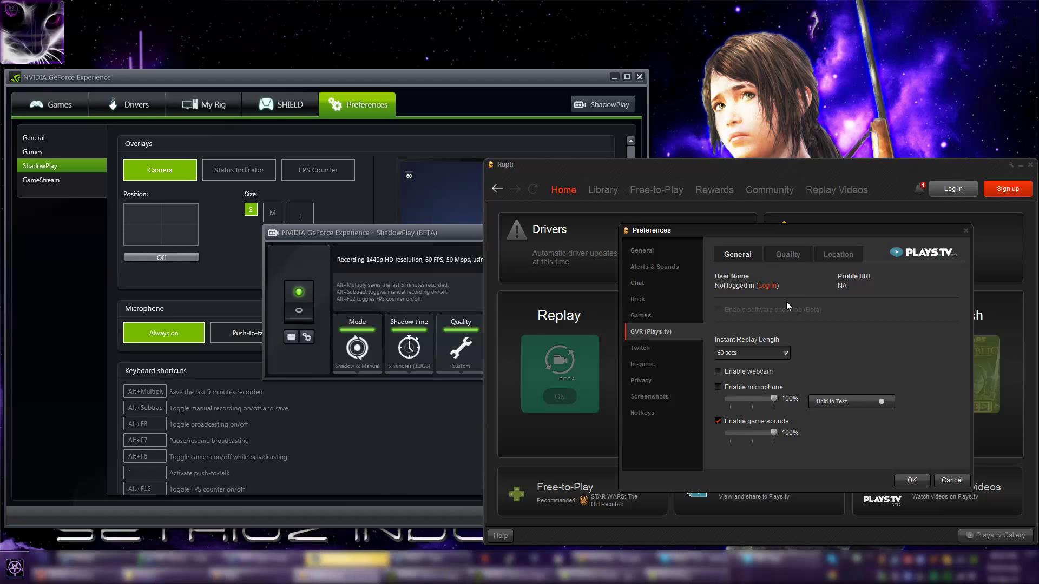
# - Close Raptr's preferences unsaved and browse the installed games in the Library
pyautogui.click(954, 480)
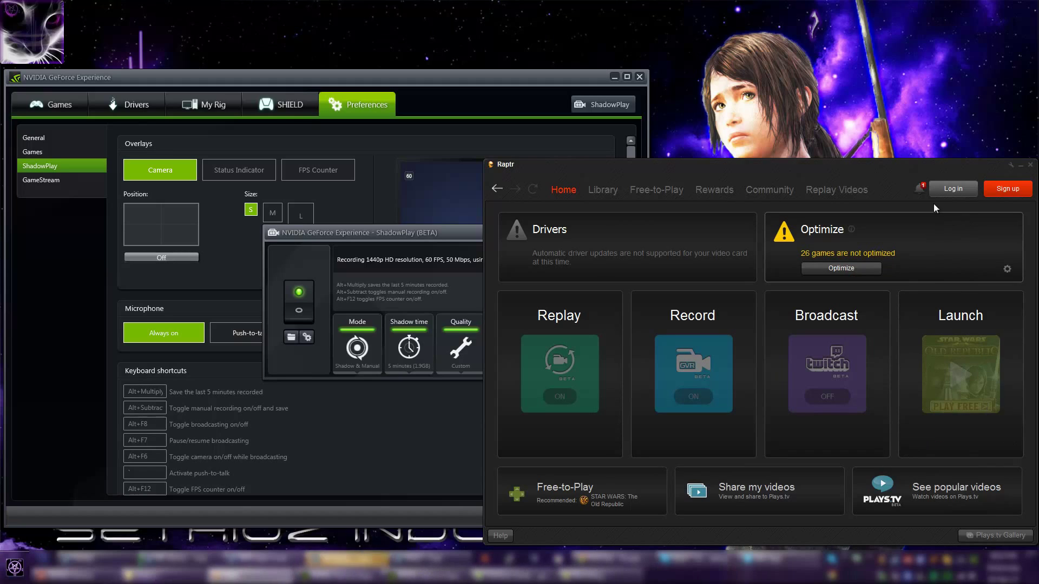
pyautogui.click(603, 189)
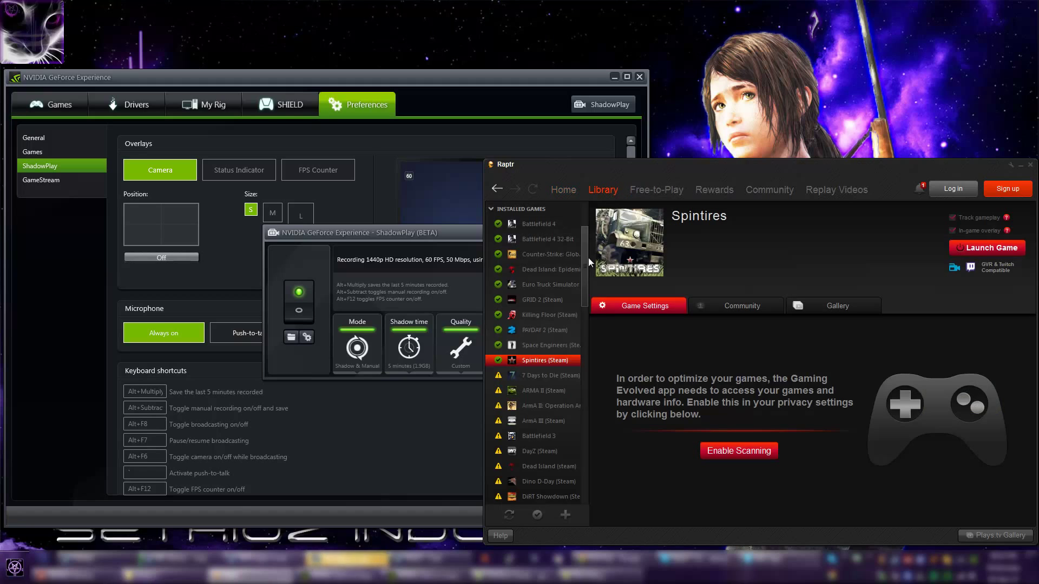
pyautogui.scroll(-5, 574, 373)
pyautogui.scroll(-1, 566, 406)
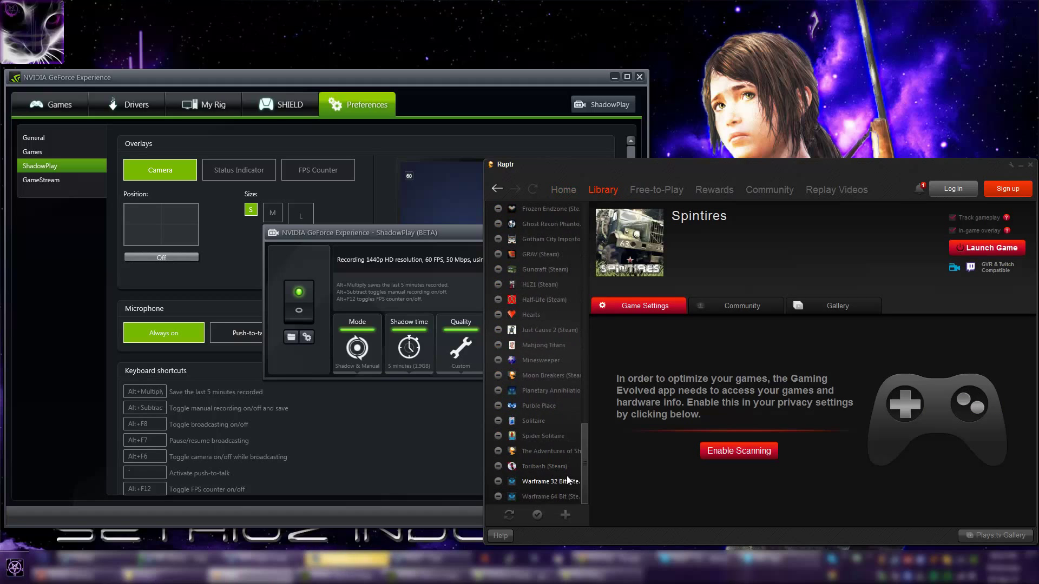
pyautogui.scroll(8, 564, 469)
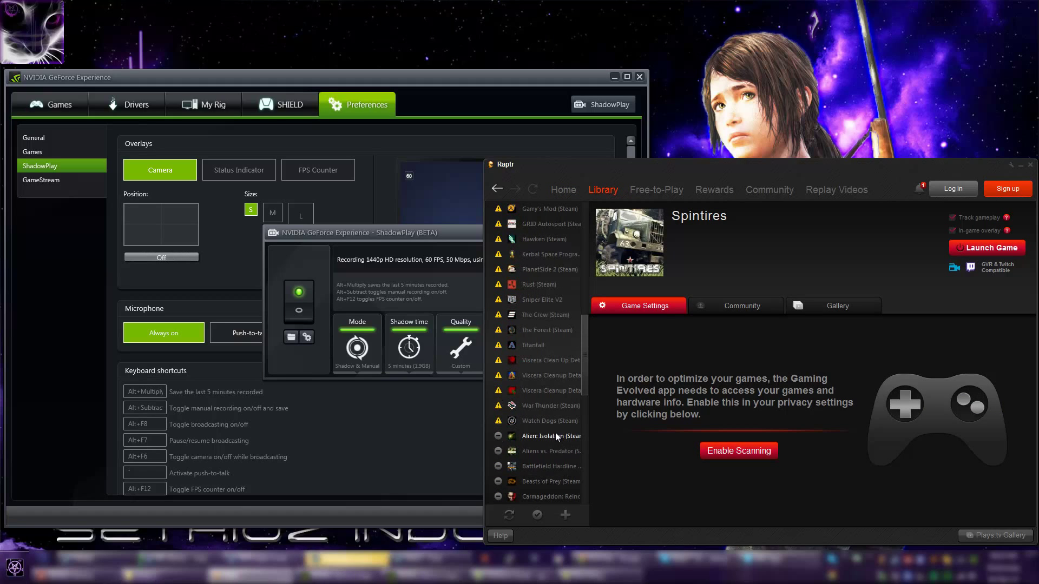
pyautogui.scroll(3, 556, 433)
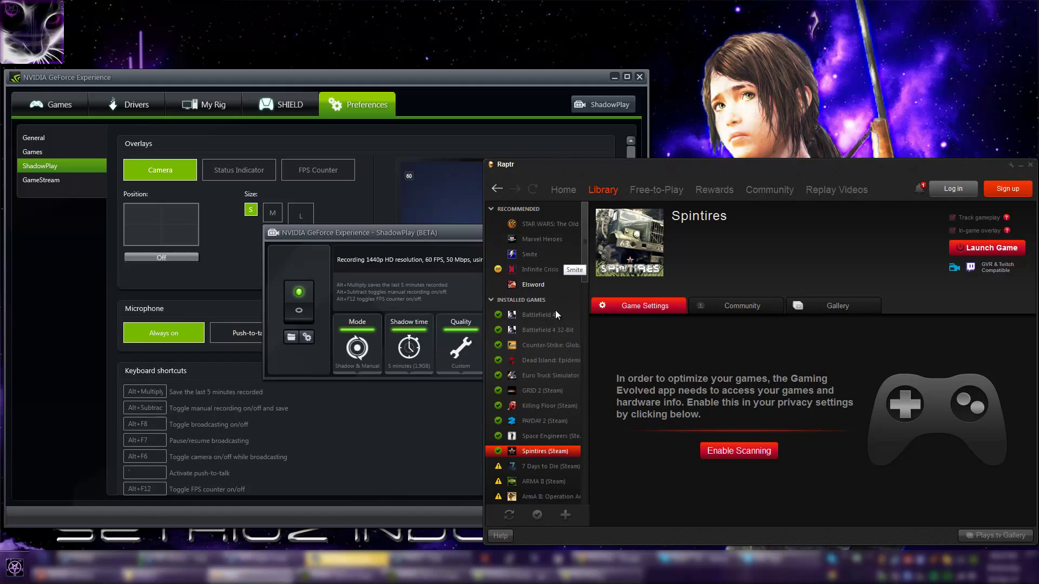
pyautogui.scroll(-3, 560, 389)
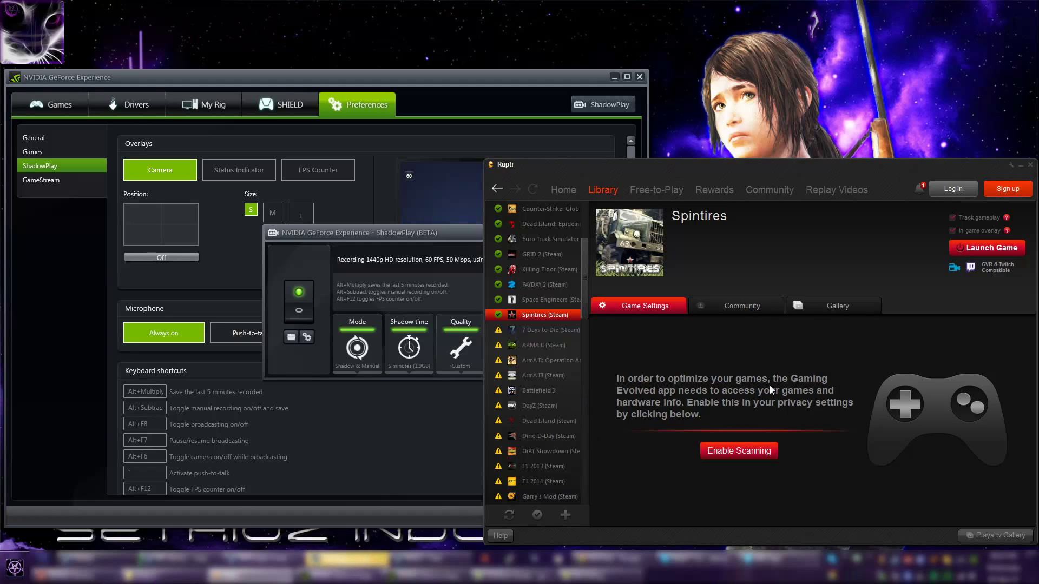
pyautogui.scroll(-2, 586, 424)
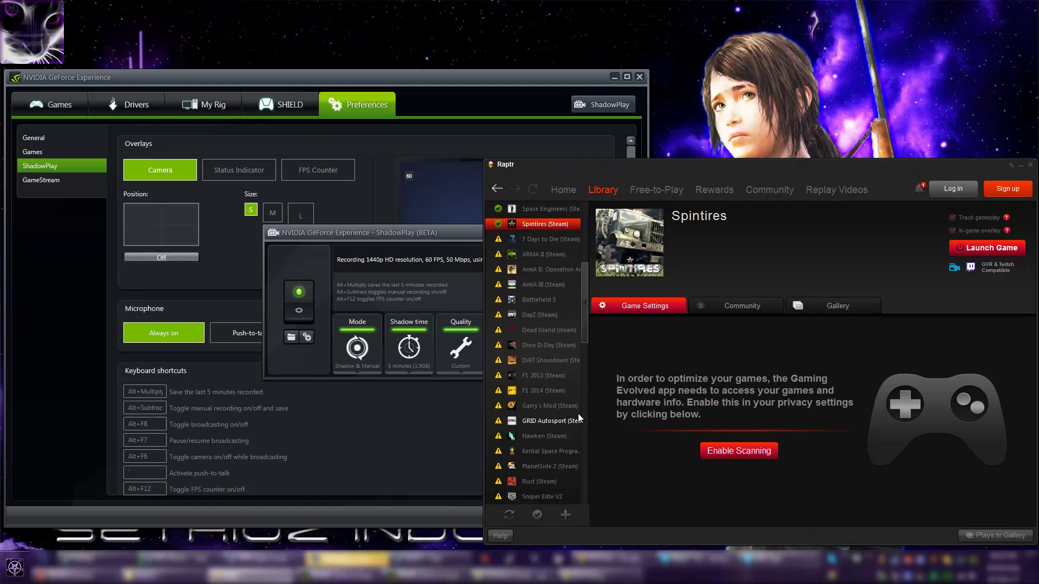
pyautogui.scroll(2, 578, 413)
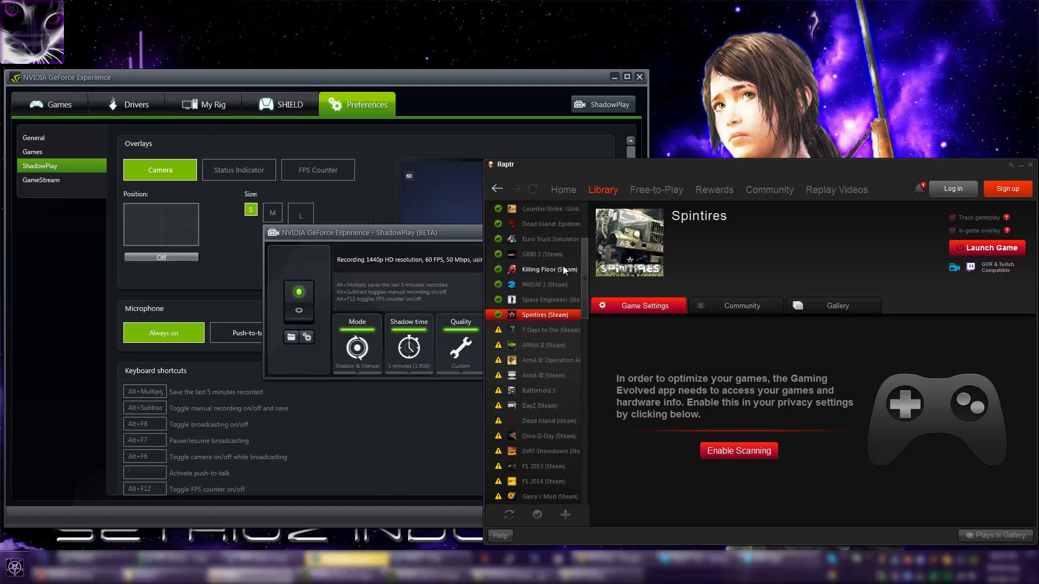
pyautogui.scroll(3, 567, 303)
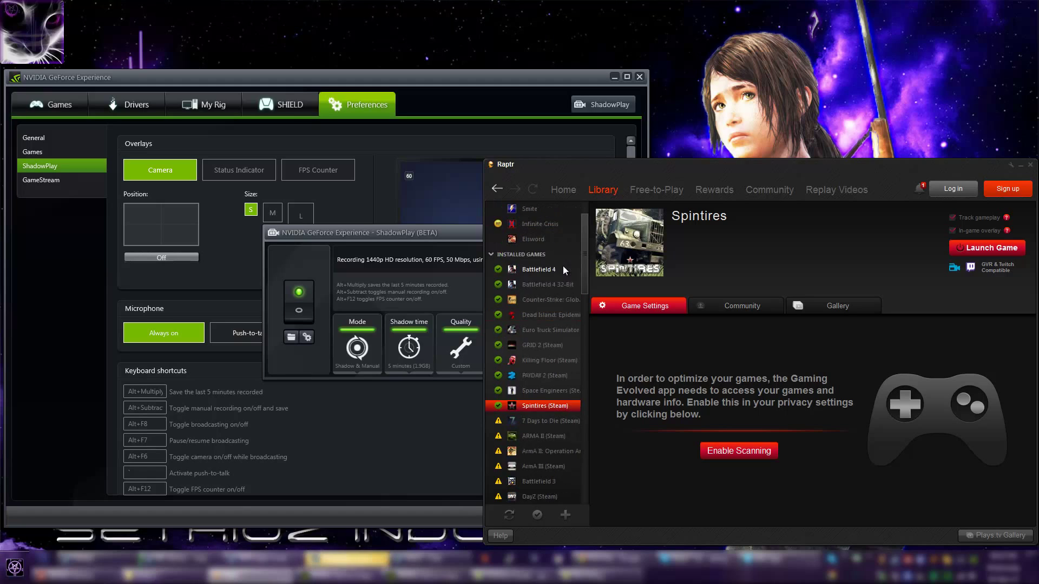
# - Open the Manually Add Game dialog and browse the game-title list without choosing one
pyautogui.click(565, 517)
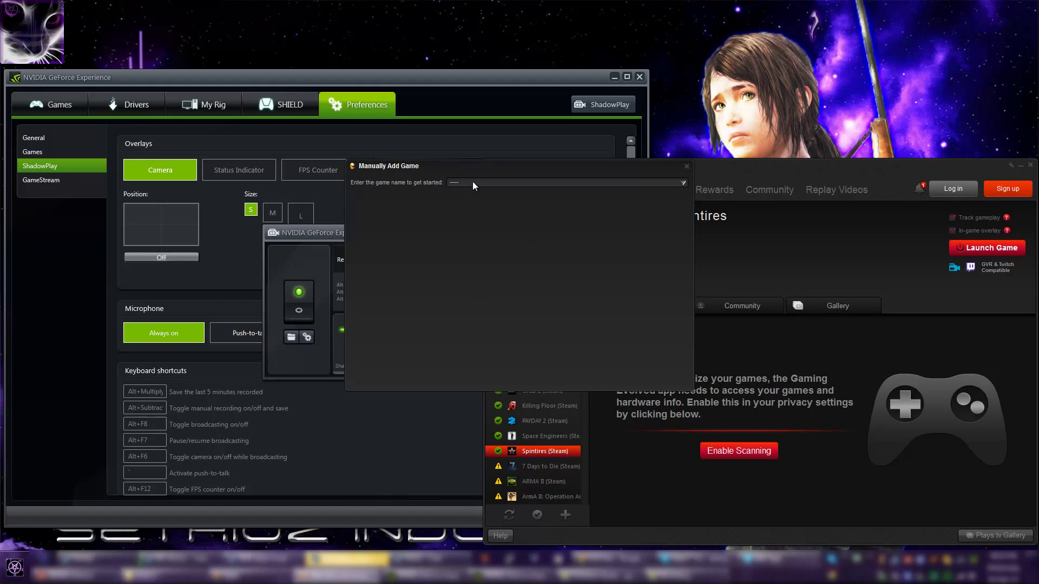
pyautogui.click(503, 187)
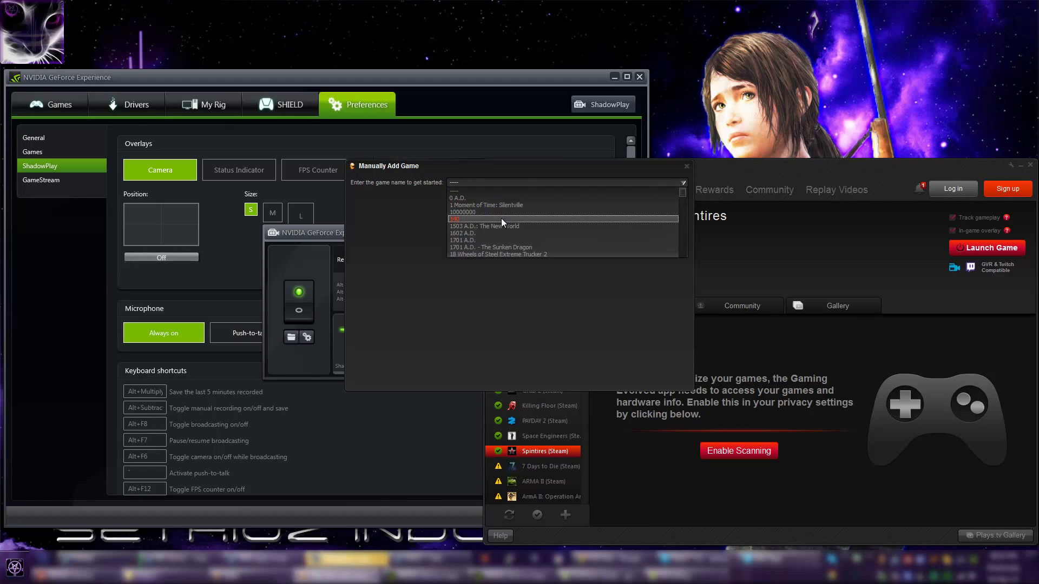
pyautogui.scroll(-3, 501, 218)
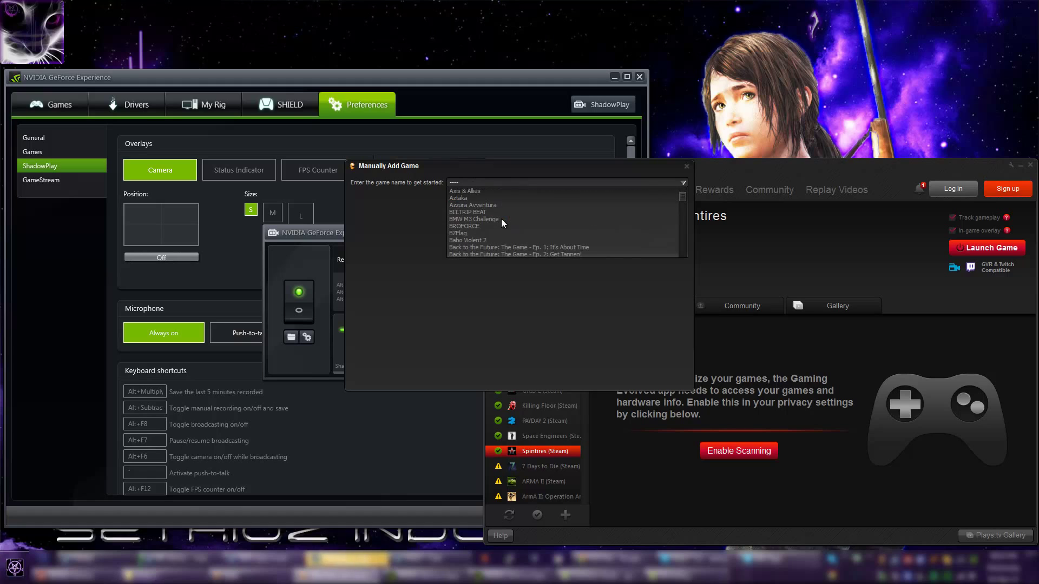
pyautogui.scroll(-5, 501, 219)
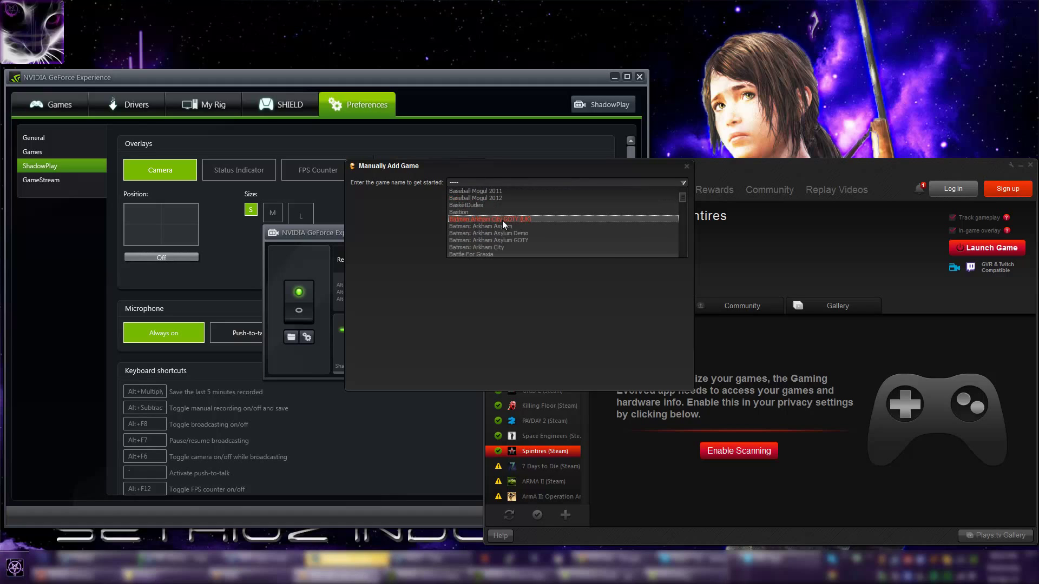
pyautogui.scroll(-3, 502, 219)
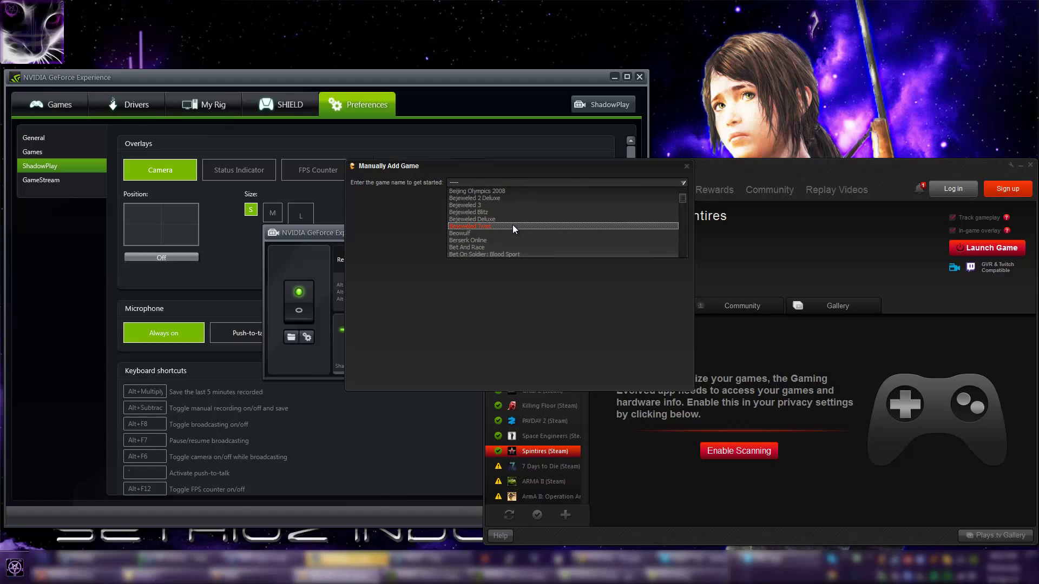
pyautogui.scroll(2, 512, 225)
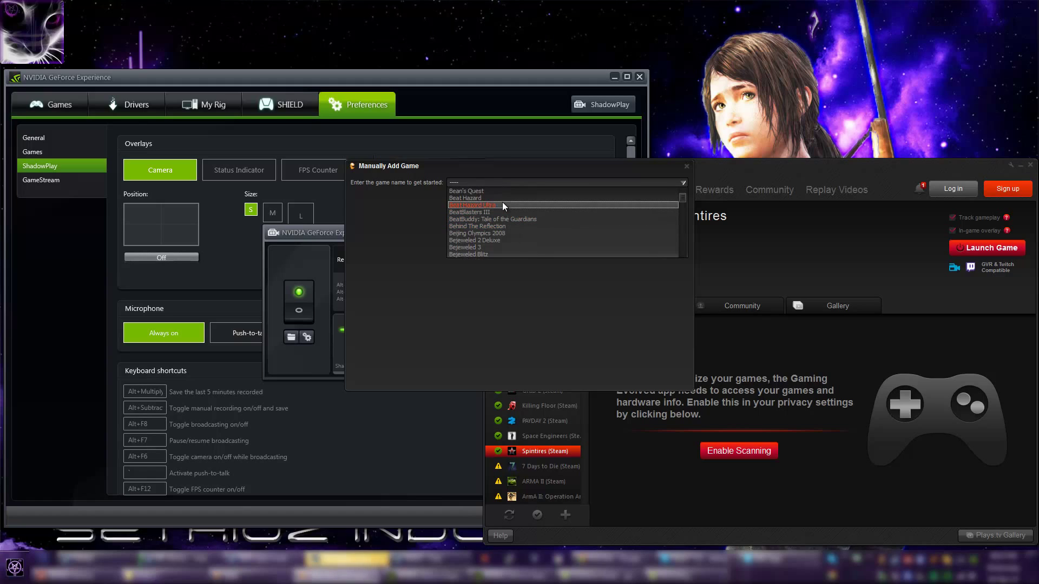
pyautogui.scroll(1, 504, 208)
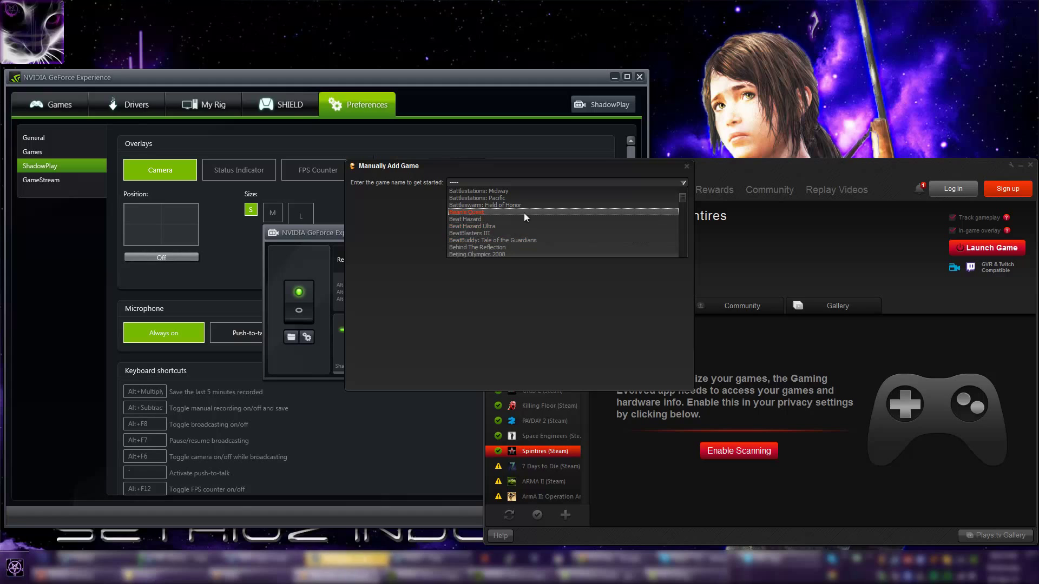
pyautogui.click(684, 179)
# - Close the dialog, shift the Raptr window left, and return to Home
pyautogui.click(687, 166)
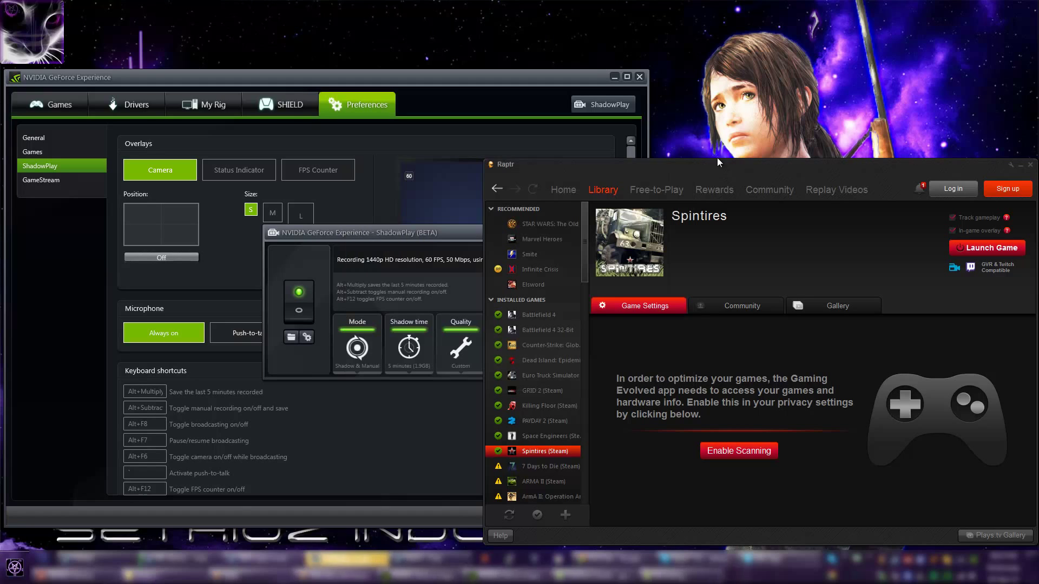
pyautogui.moveTo(725, 164)
pyautogui.mouseDown()
pyautogui.moveTo(686, 161)
pyautogui.moveTo(706, 166)
pyautogui.mouseUp()
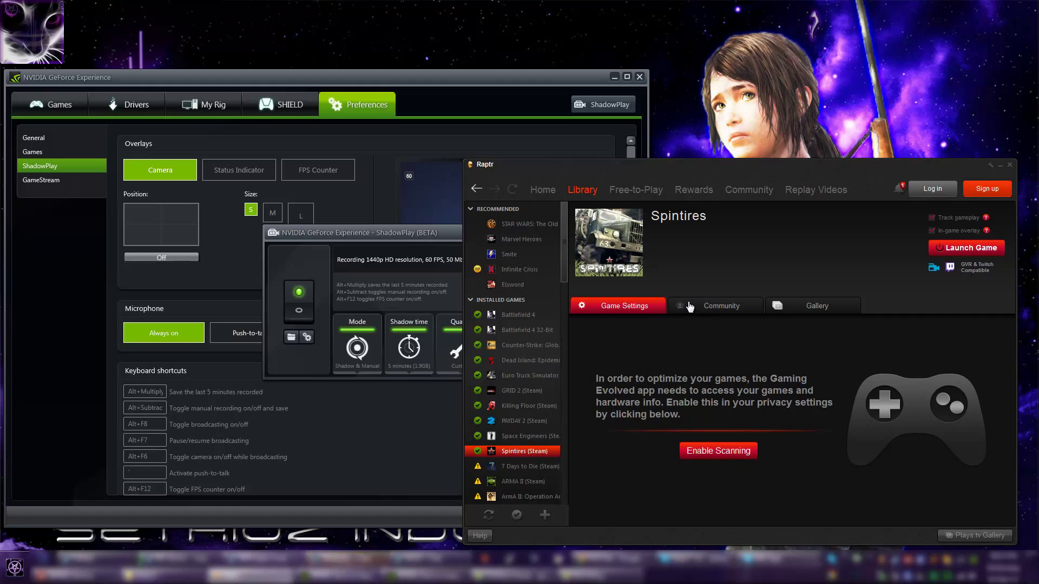
pyautogui.click(543, 190)
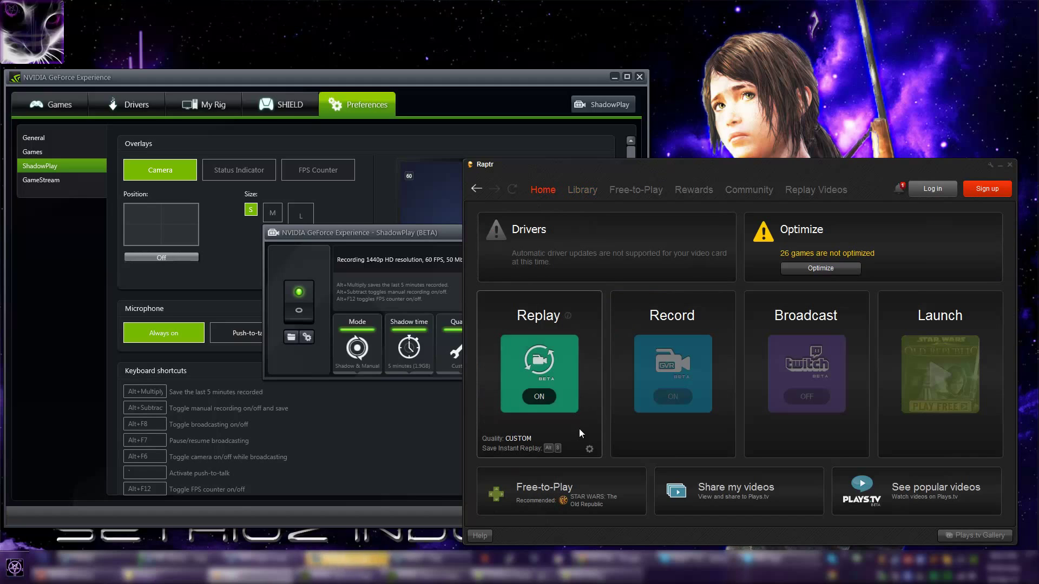
pyautogui.click(593, 458)
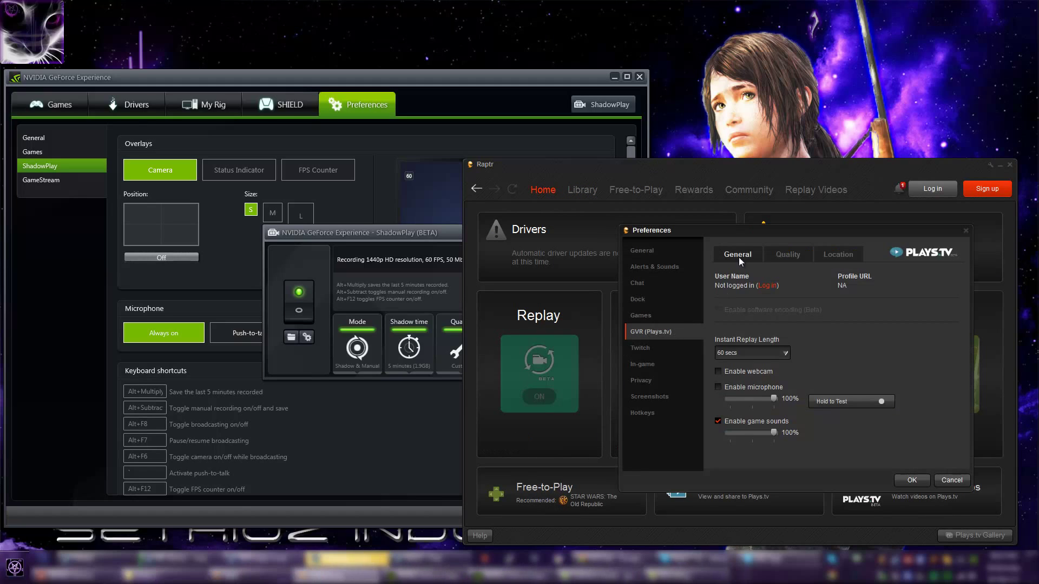
pyautogui.moveTo(757, 230); pyautogui.dragTo(696, 180)
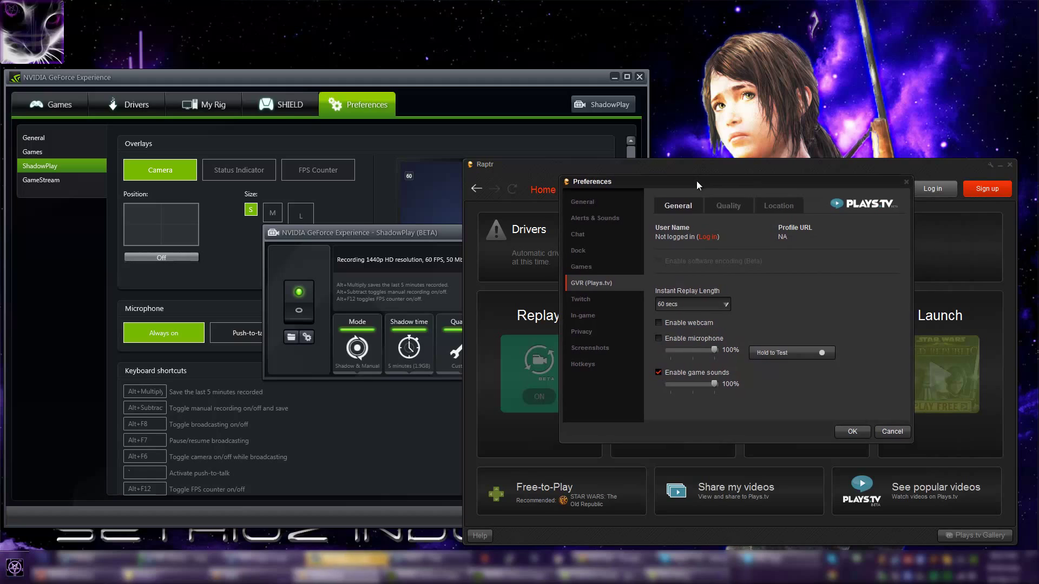
pyautogui.click(726, 304)
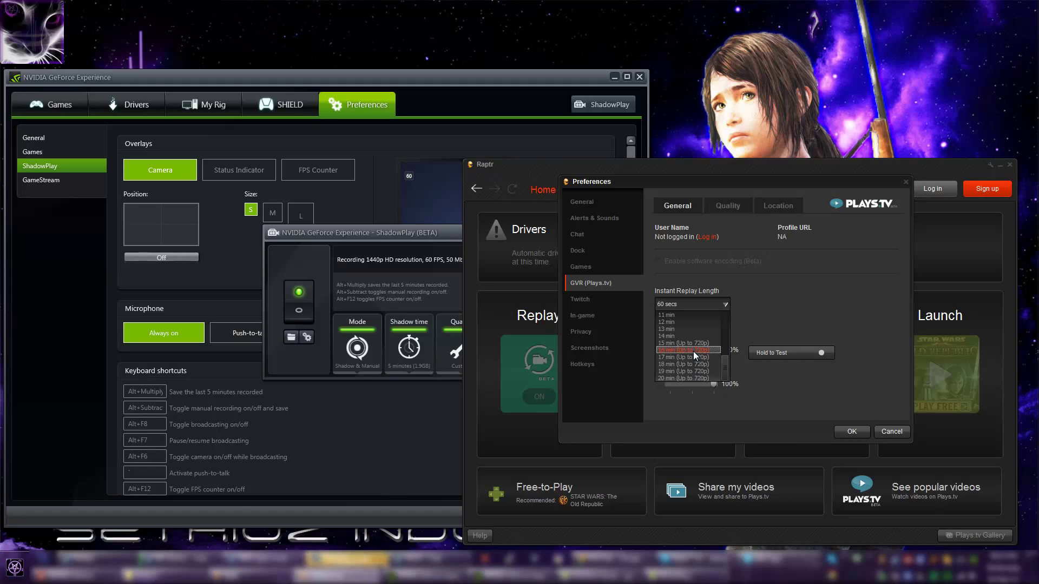
pyautogui.scroll(2, 692, 351)
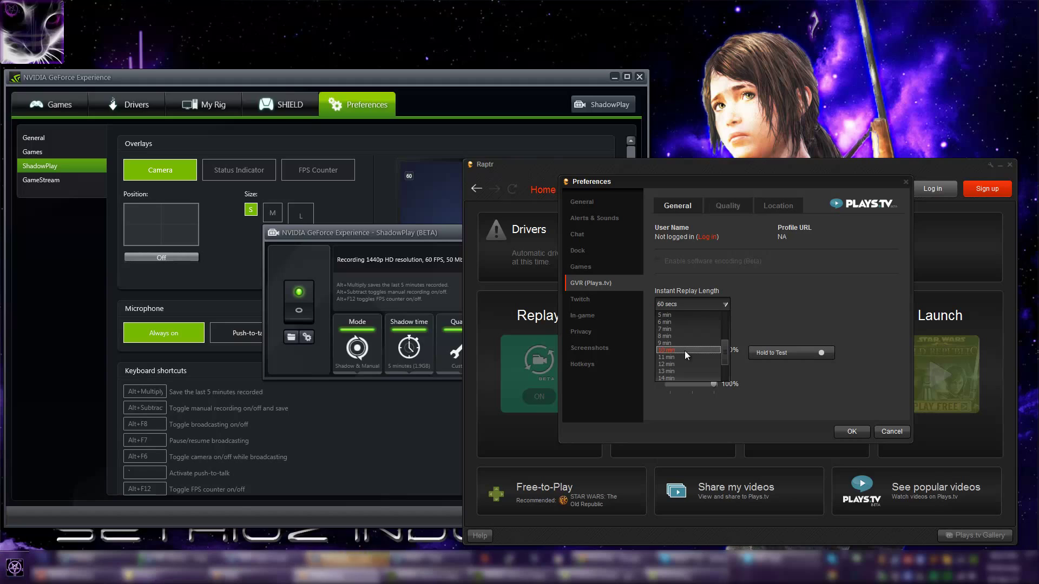
pyautogui.scroll(-2, 684, 351)
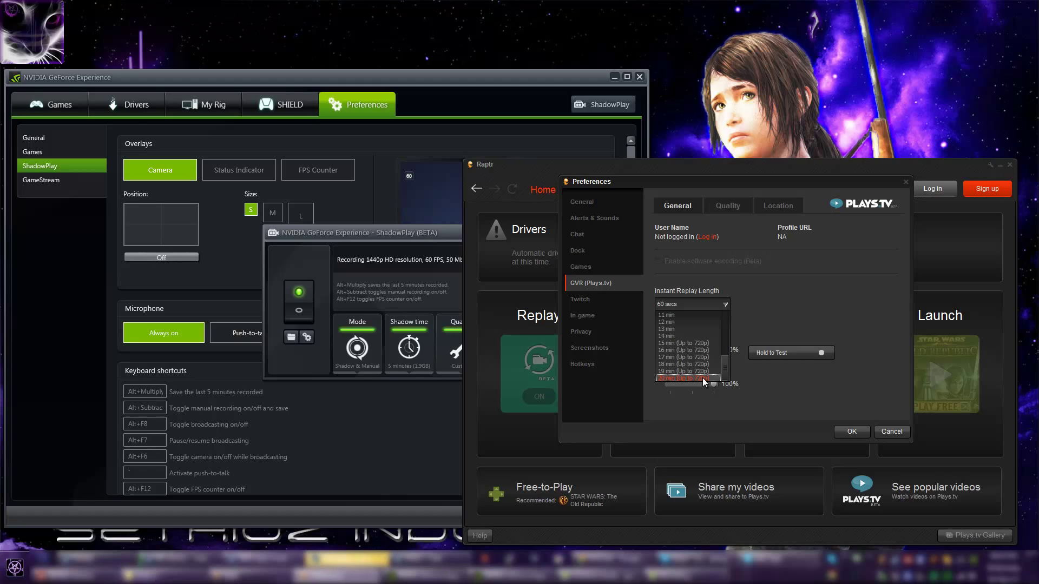
pyautogui.scroll(2, 703, 378)
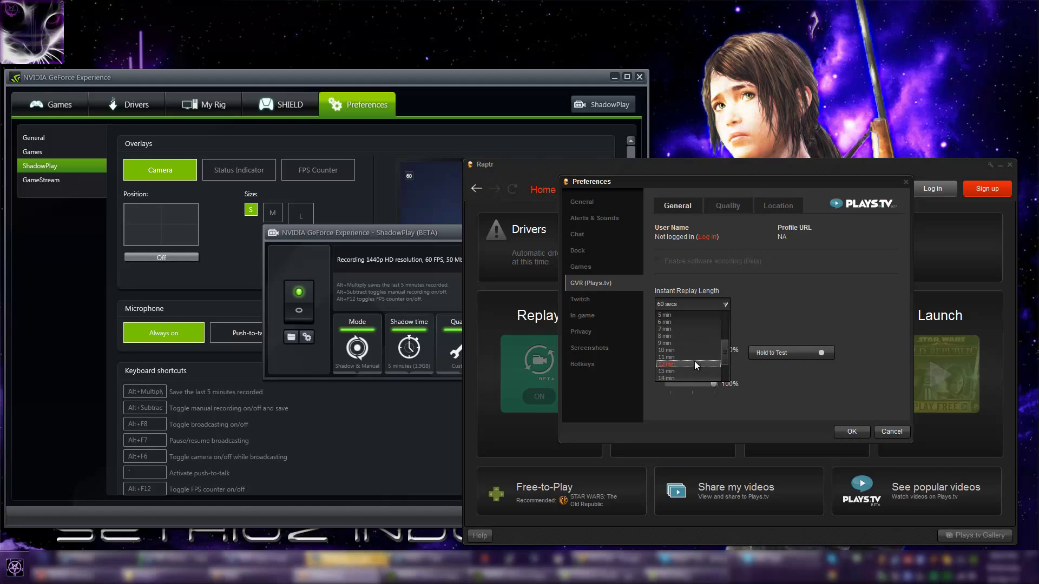
pyautogui.scroll(3, 695, 355)
pyautogui.click(772, 278)
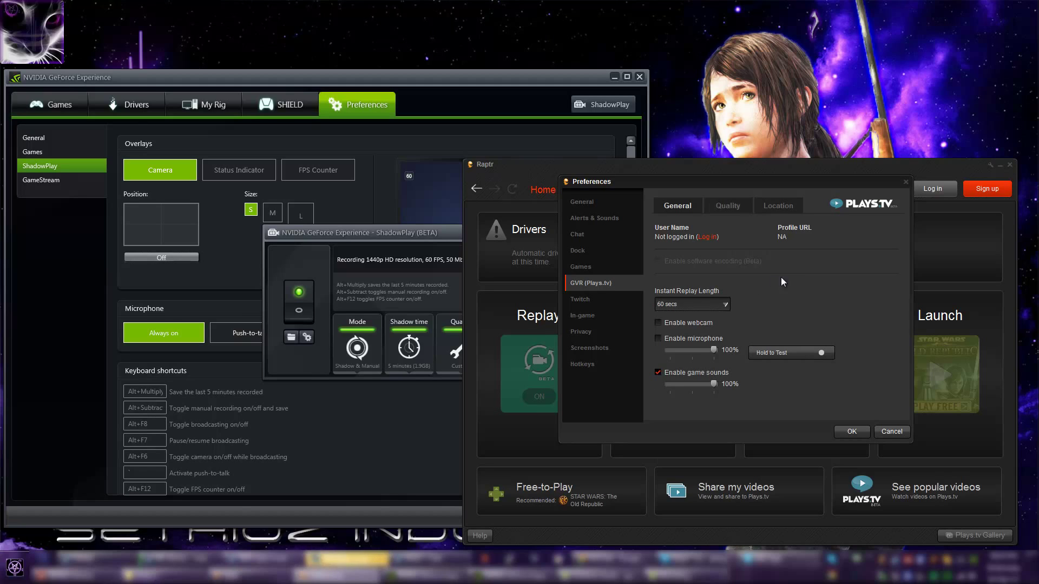
pyautogui.click(715, 306)
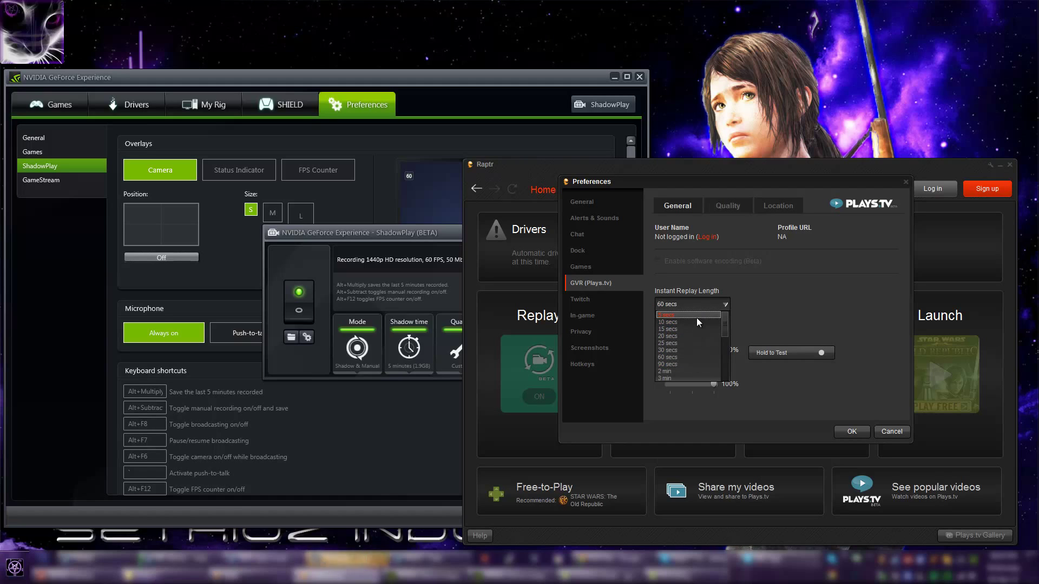
# - Keep the 60-second replay length and position the ShadowPlay panel beside Raptr's Preferences
pyautogui.click(765, 316)
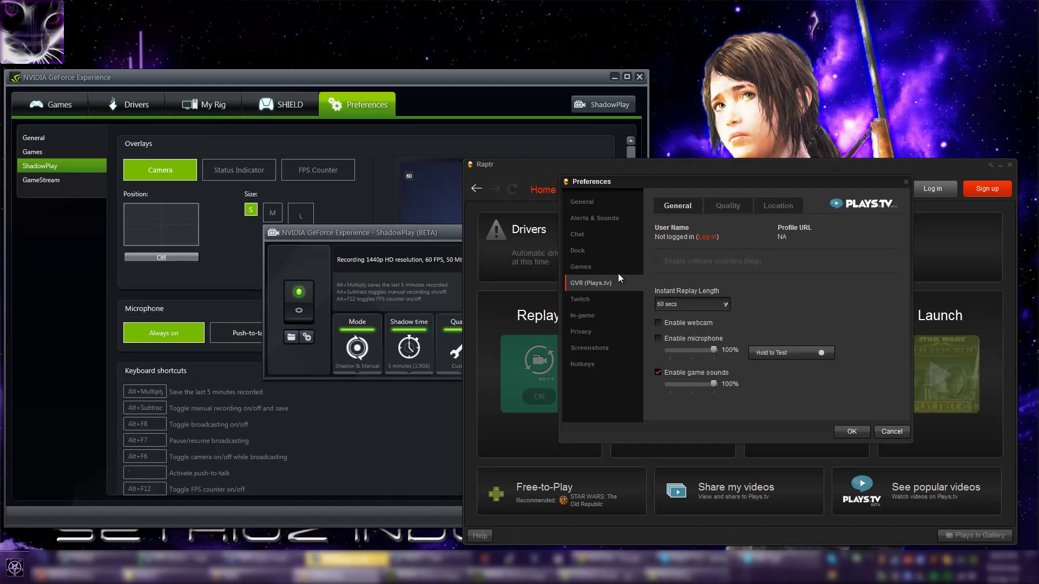
pyautogui.click(449, 230)
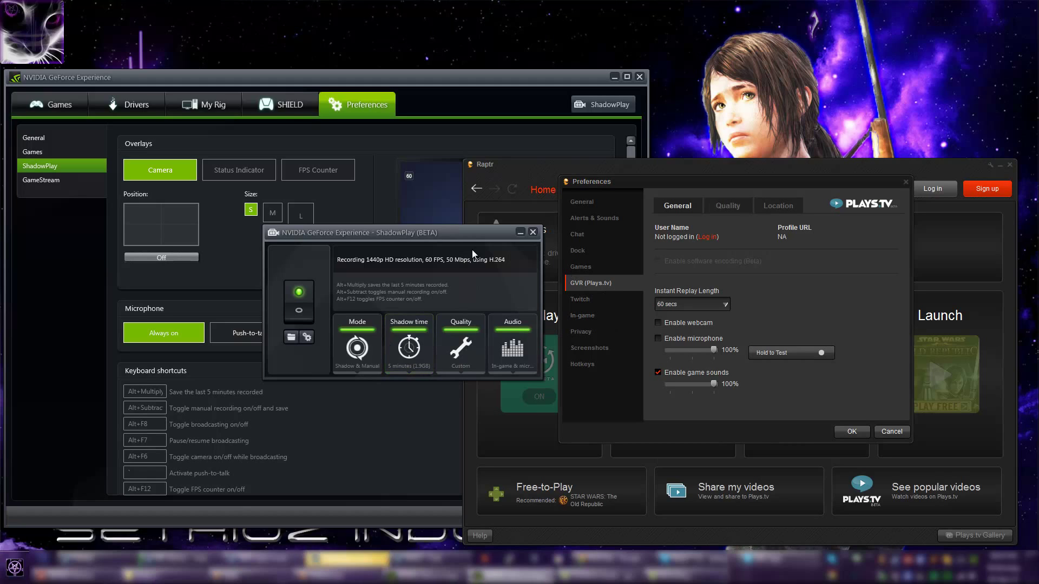
pyautogui.moveTo(470, 237); pyautogui.dragTo(402, 267)
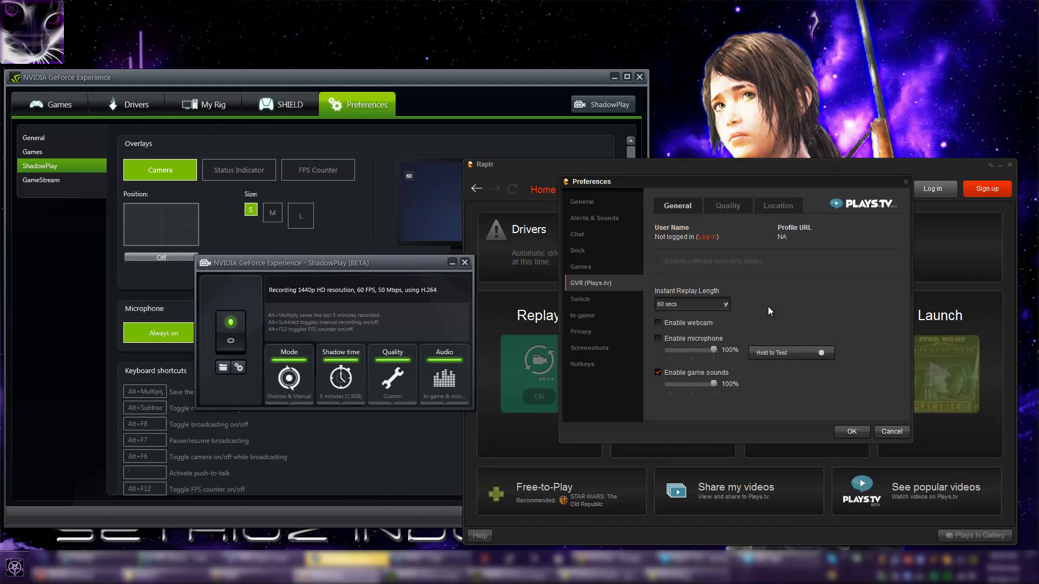
pyautogui.moveTo(429, 258); pyautogui.dragTo(390, 210)
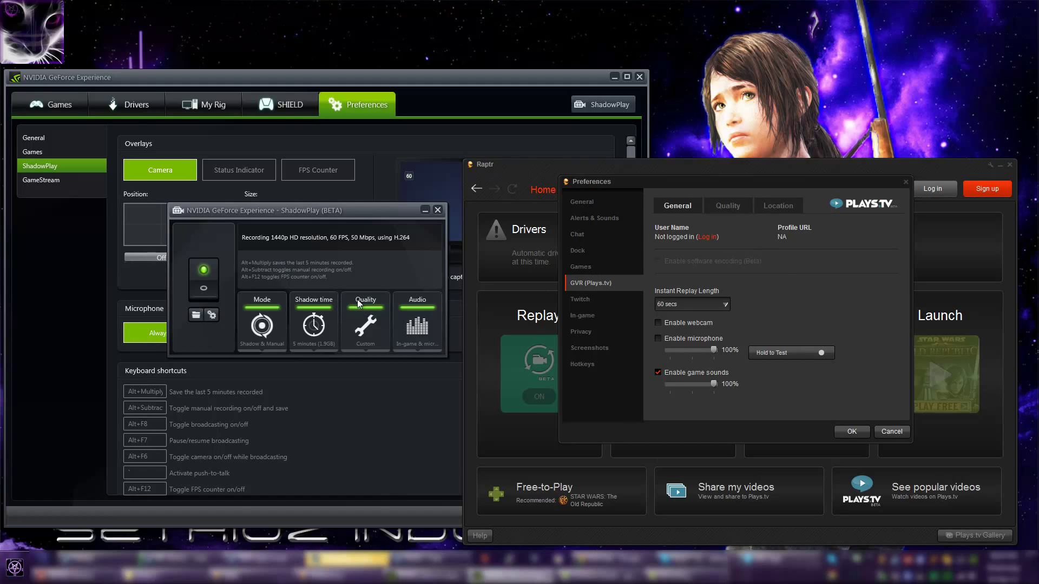
pyautogui.moveTo(352, 209); pyautogui.dragTo(431, 189)
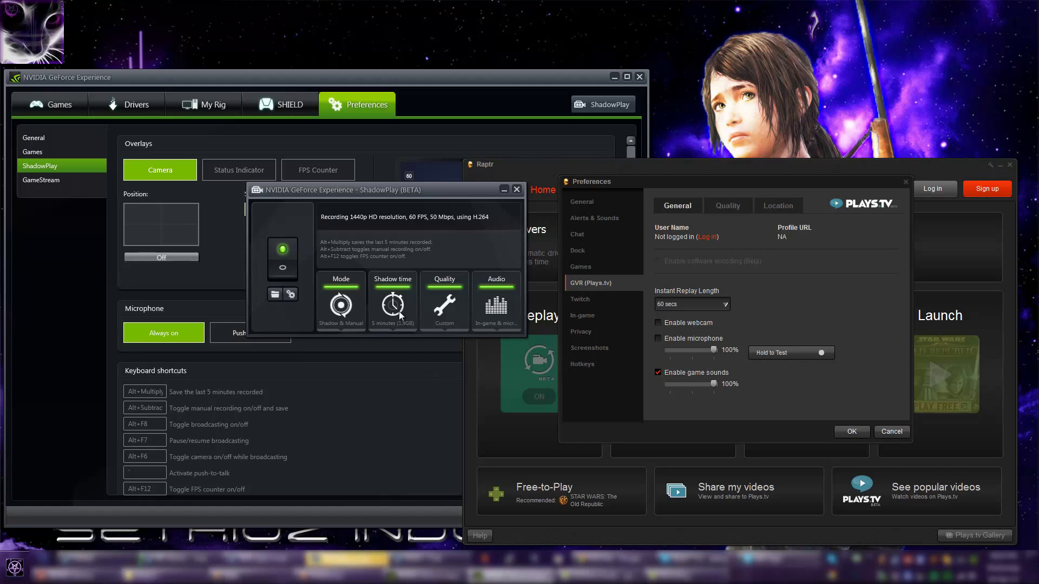
pyautogui.moveTo(441, 193); pyautogui.dragTo(367, 170)
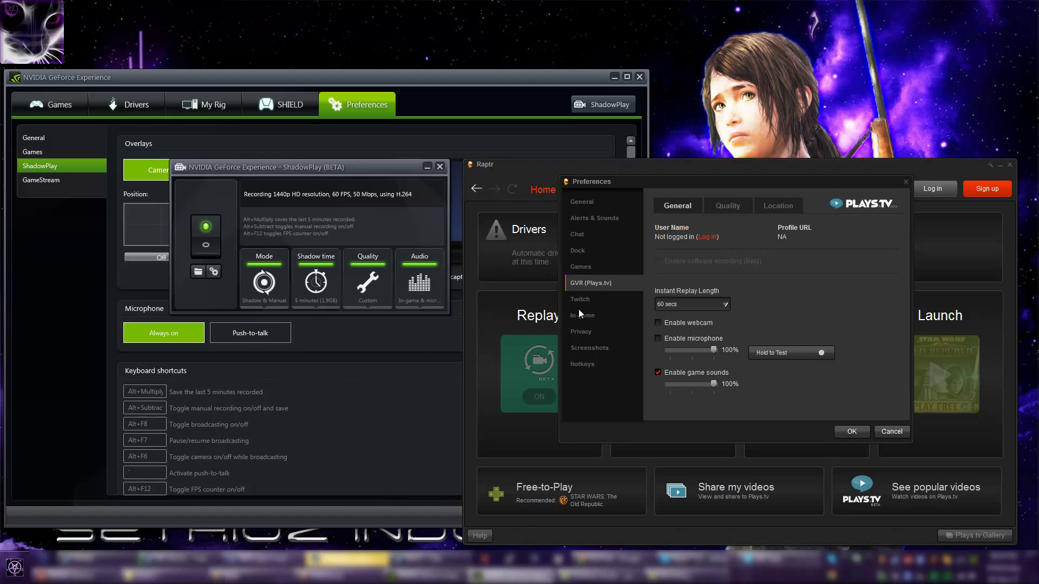
pyautogui.moveTo(742, 183)
pyautogui.mouseDown()
pyautogui.moveTo(751, 183)
pyautogui.moveTo(734, 185)
pyautogui.mouseUp()
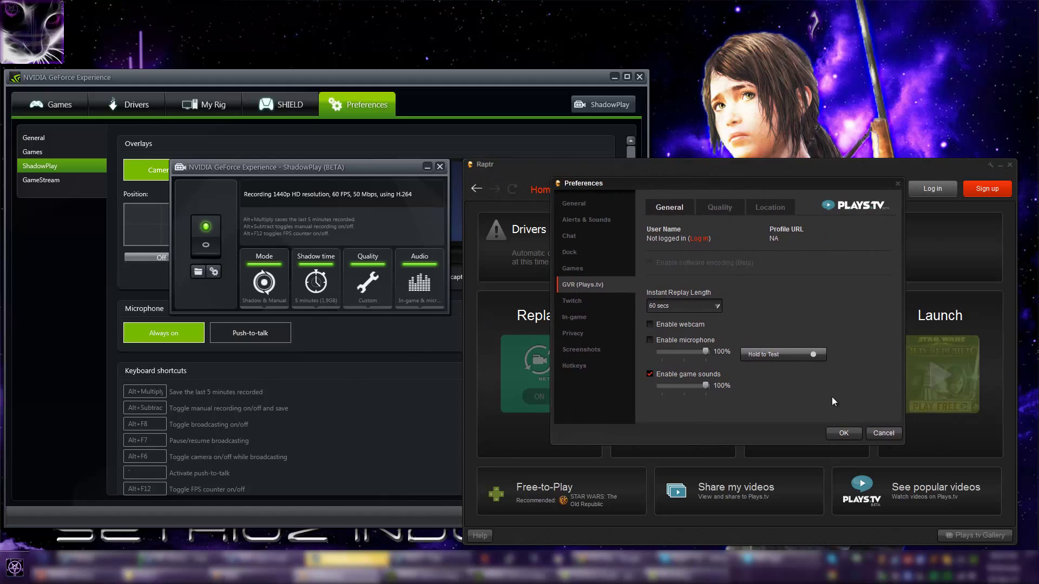
# - Check Raptr's Quality tab: 60 fps framerate, 1080p resolution and 50 Mb/s bitrate, all unchanged
pyautogui.click(719, 208)
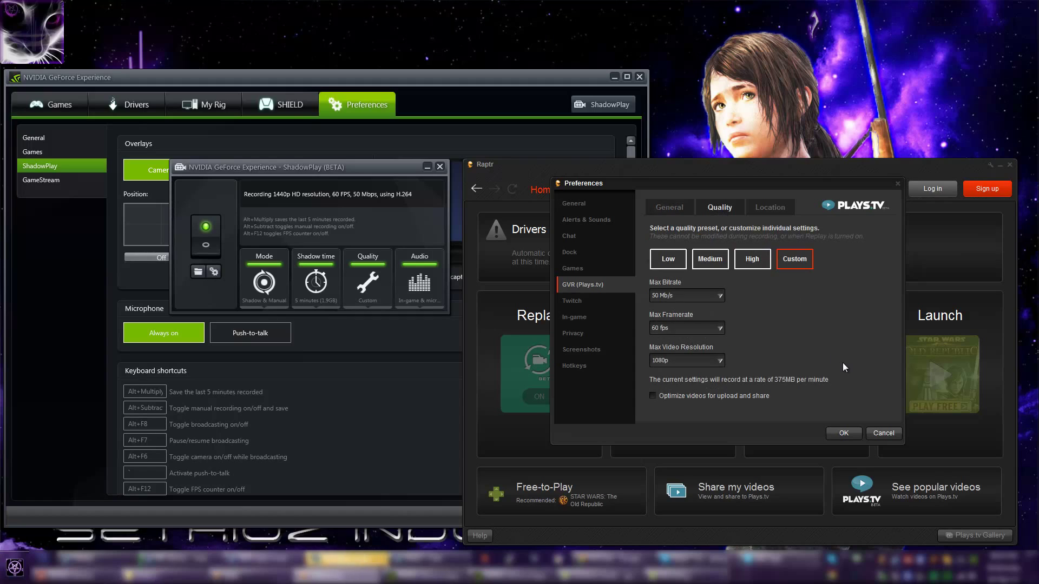
pyautogui.click(704, 328)
pyautogui.click(707, 329)
pyautogui.click(710, 358)
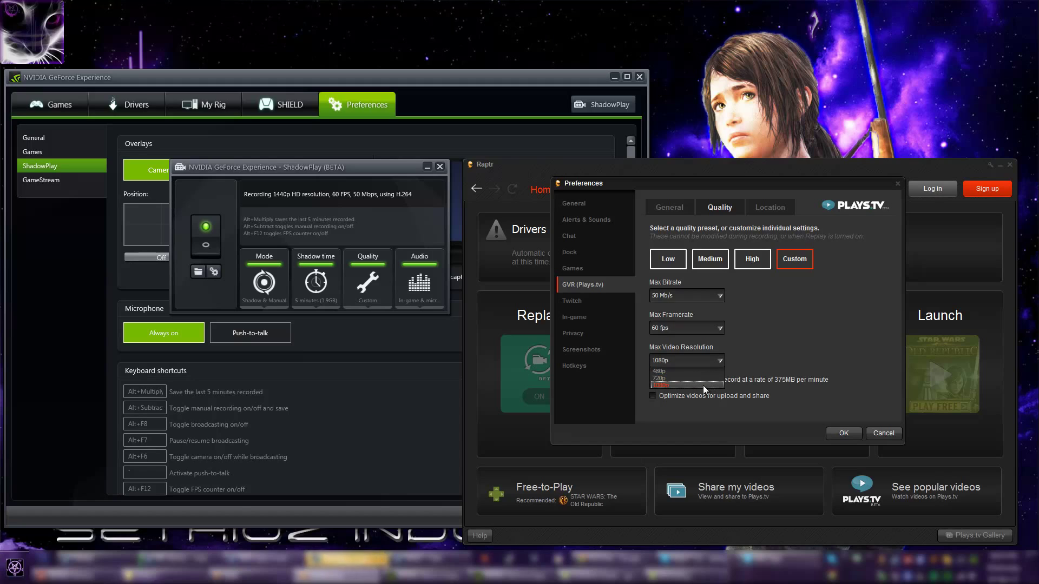
pyautogui.click(859, 342)
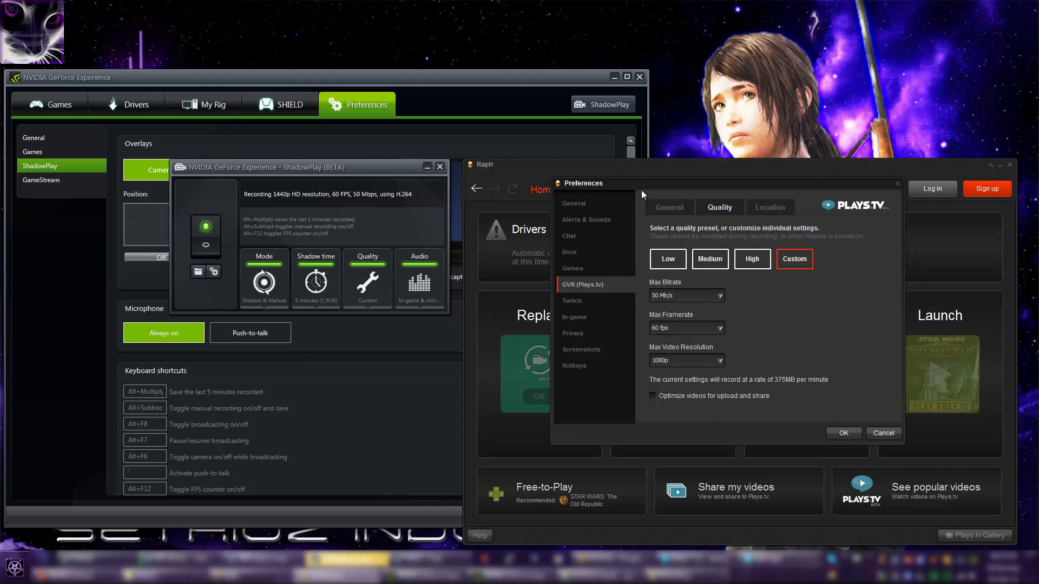
pyautogui.moveTo(642, 185); pyautogui.dragTo(615, 221)
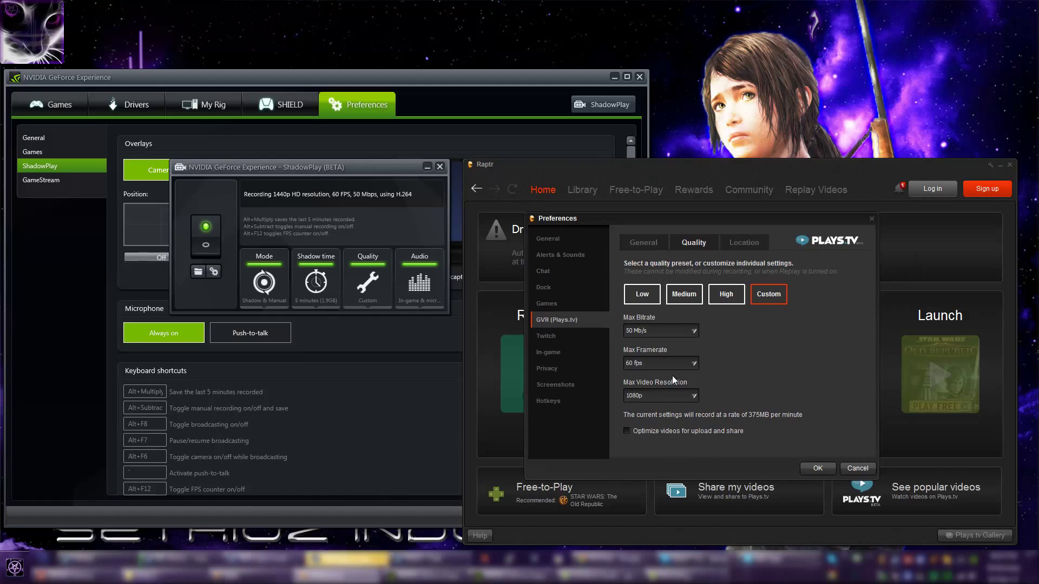
pyautogui.click(674, 330)
pyautogui.click(794, 367)
# - Compare Raptr's J:\Raptr and A:\ folders with GeForce Experience's J:\ShadowPlay and A:\ locations
pyautogui.click(742, 244)
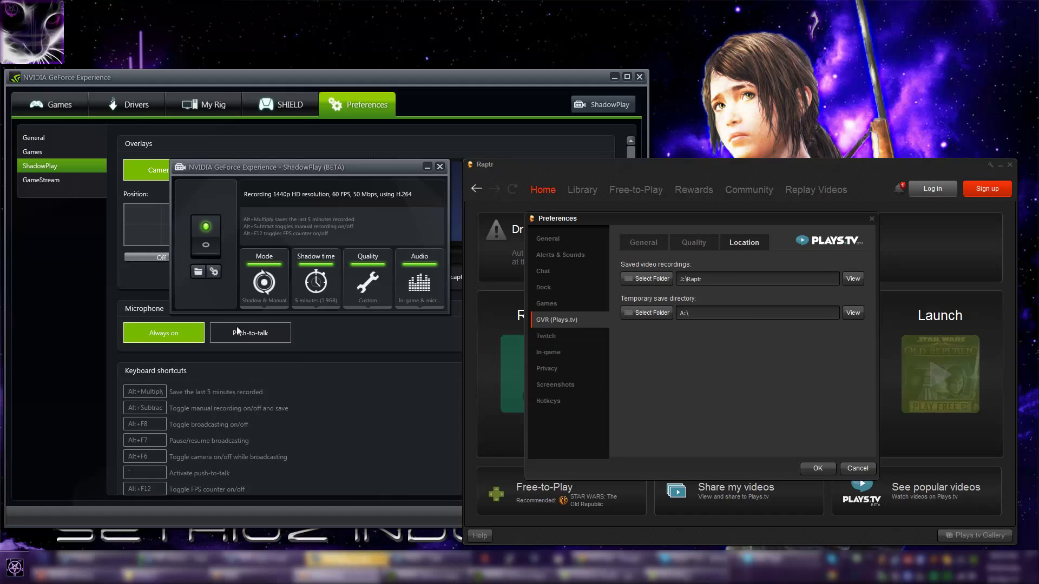
pyautogui.click(429, 391)
pyautogui.scroll(-3, 428, 390)
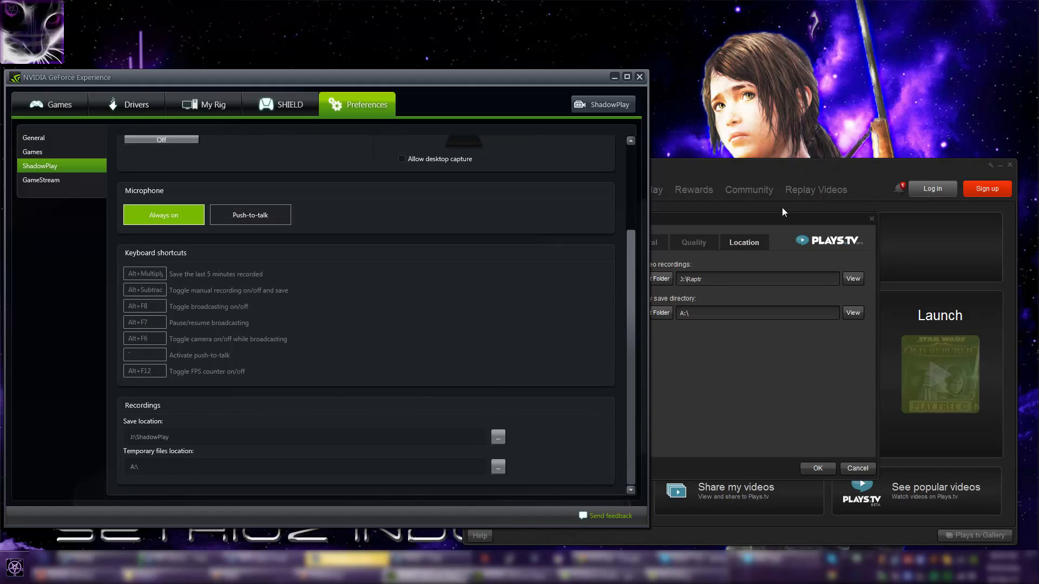
pyautogui.moveTo(781, 217); pyautogui.dragTo(759, 174)
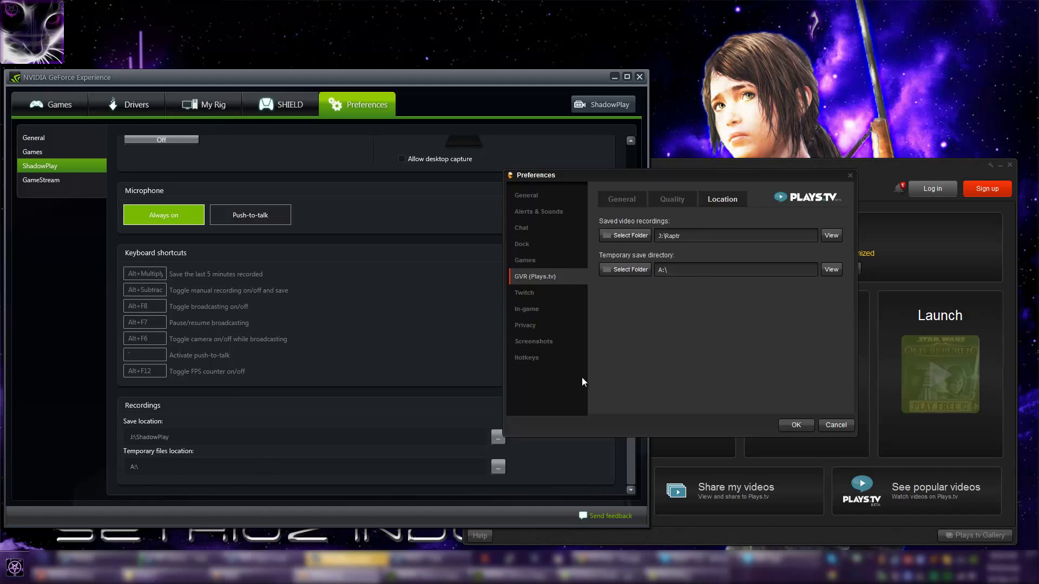
pyautogui.click(14, 567)
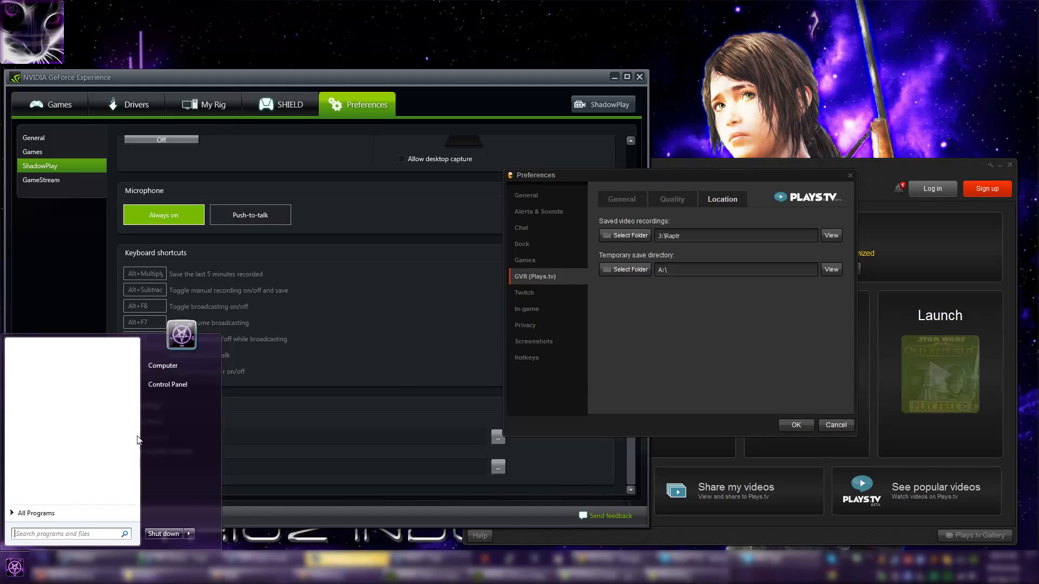
pyautogui.click(161, 365)
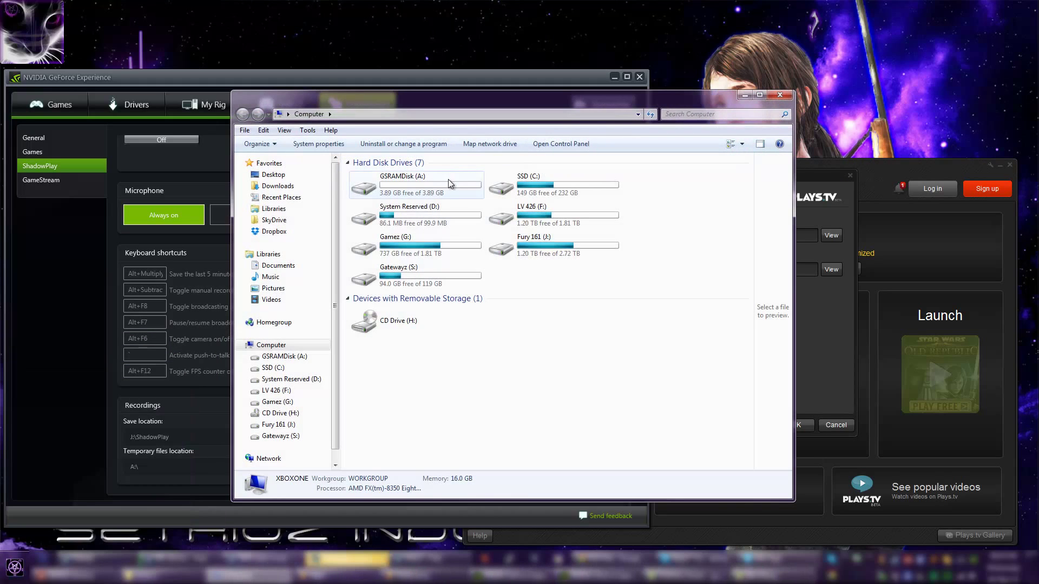
pyautogui.click(446, 183)
pyautogui.doubleClick(446, 182)
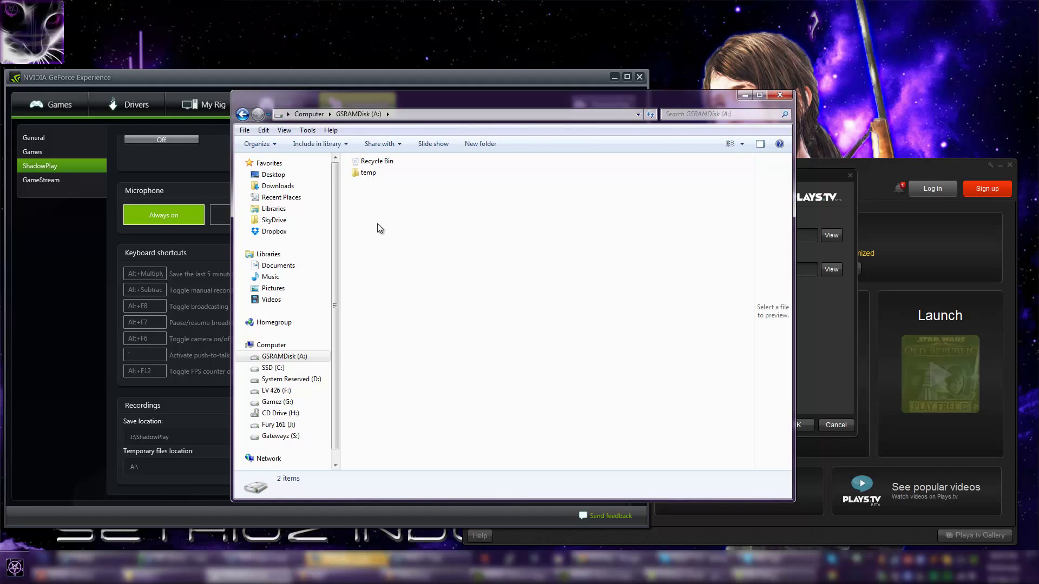
pyautogui.press('BackSpace')
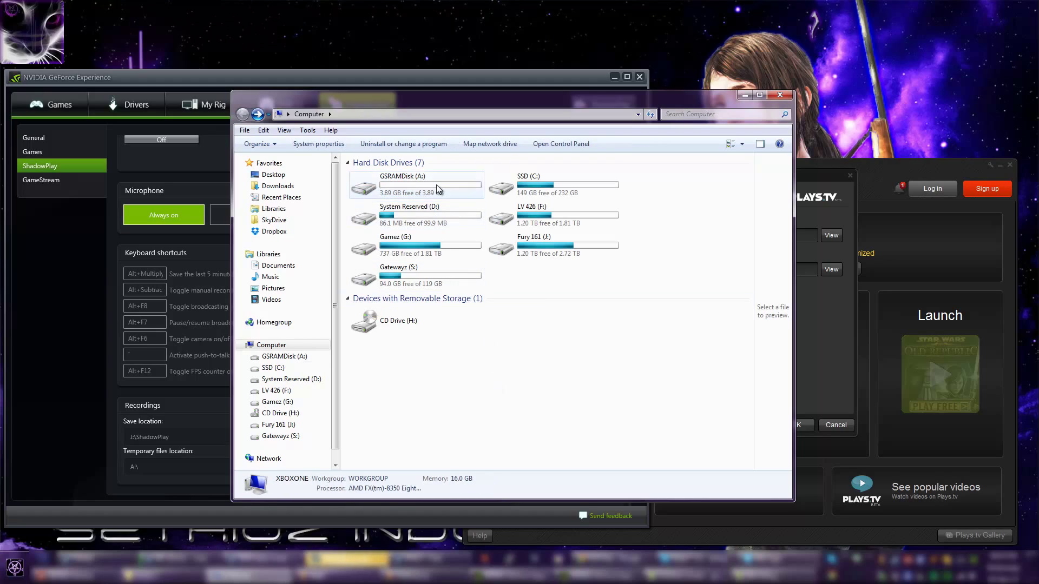
pyautogui.click(436, 184)
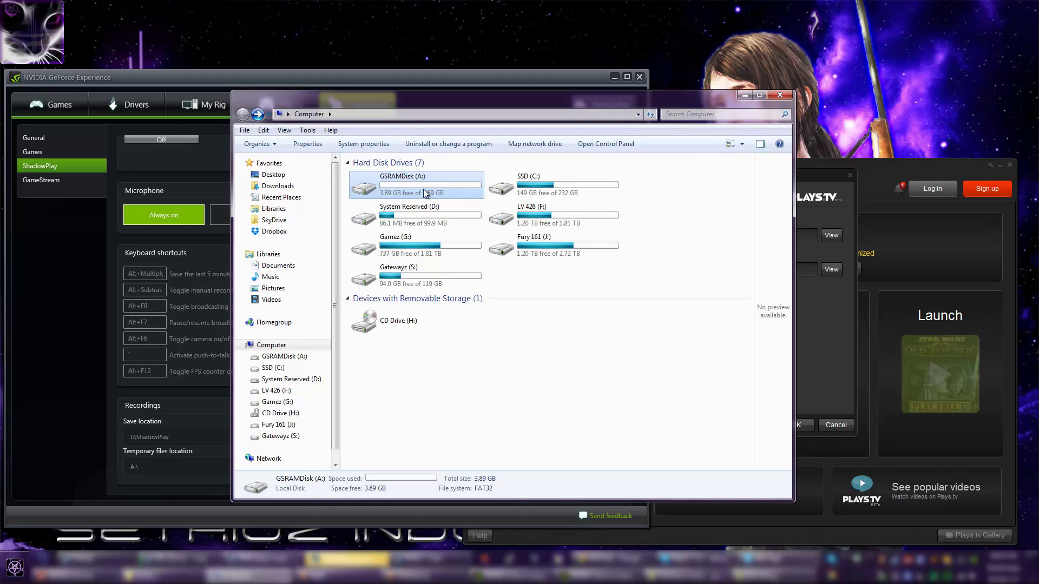
pyautogui.click(472, 376)
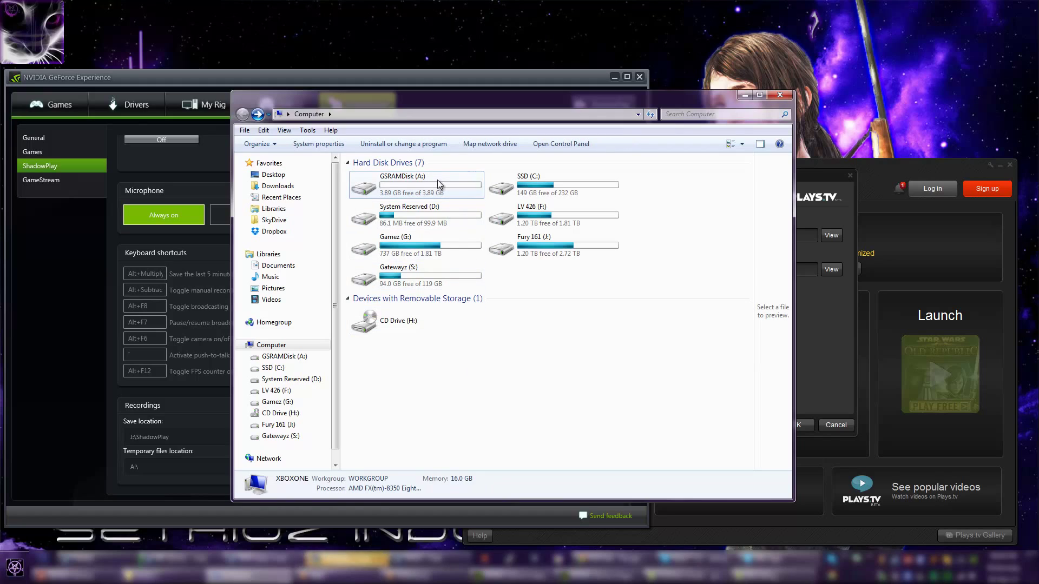
pyautogui.click(744, 97)
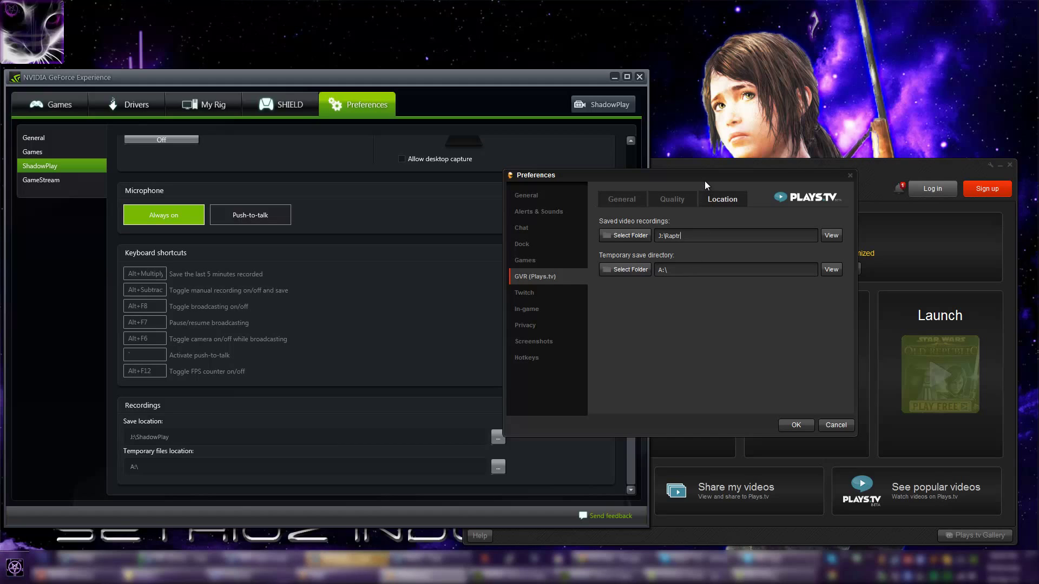
# - Reposition Raptr's Plays.tv Preferences, glance at the Quality and General tabs, and close with OK
pyautogui.moveTo(704, 181); pyautogui.dragTo(745, 232)
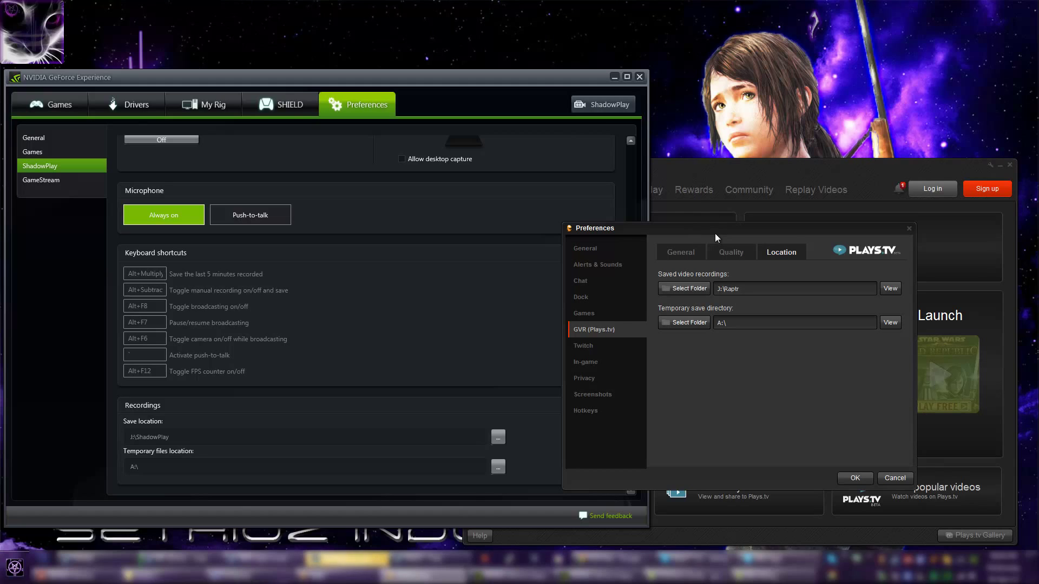
pyautogui.moveTo(715, 234); pyautogui.dragTo(726, 73)
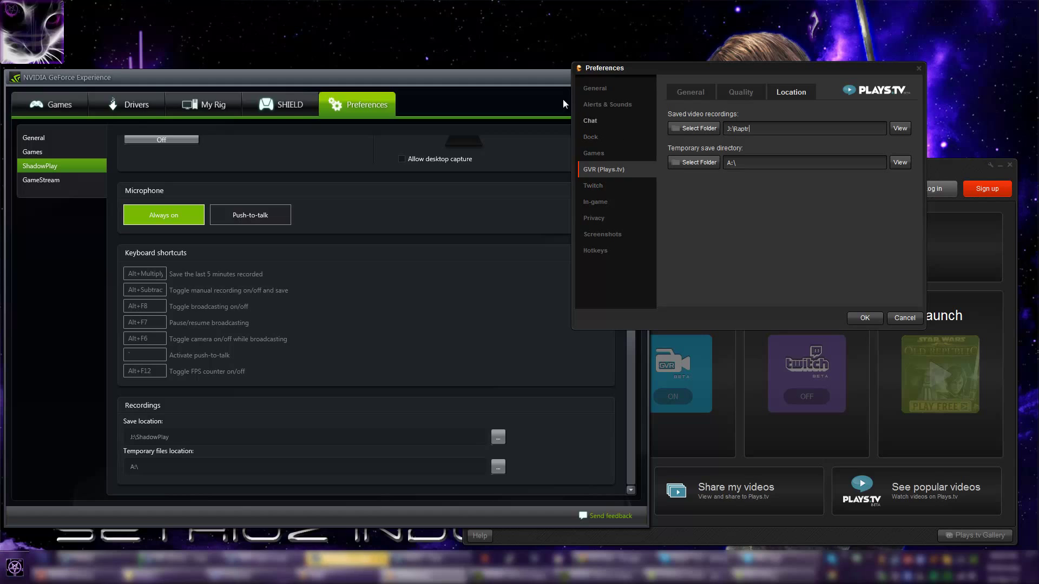
pyautogui.click(524, 79)
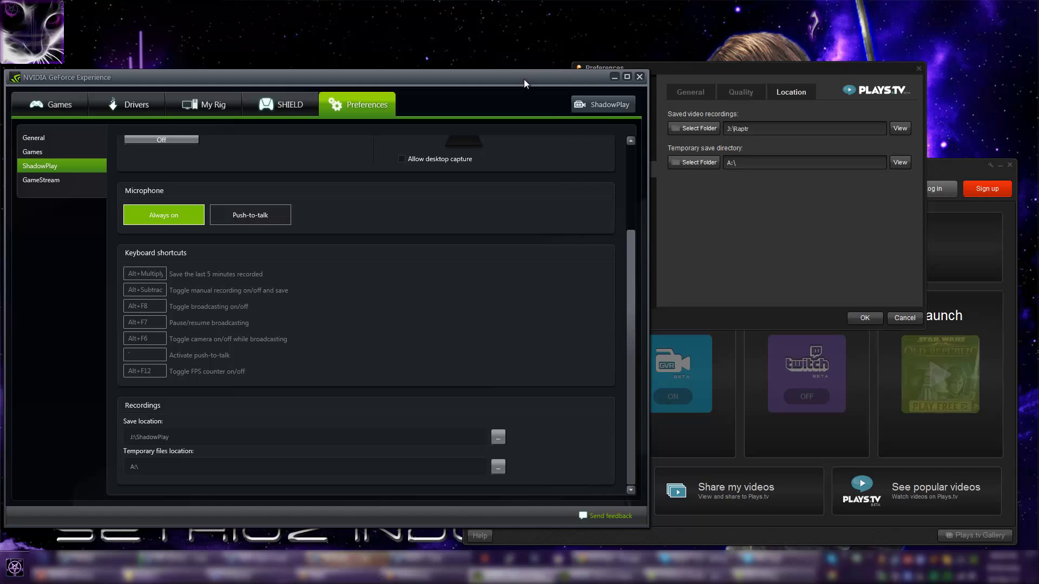
pyautogui.click(754, 530)
pyautogui.moveTo(748, 64); pyautogui.dragTo(671, 198)
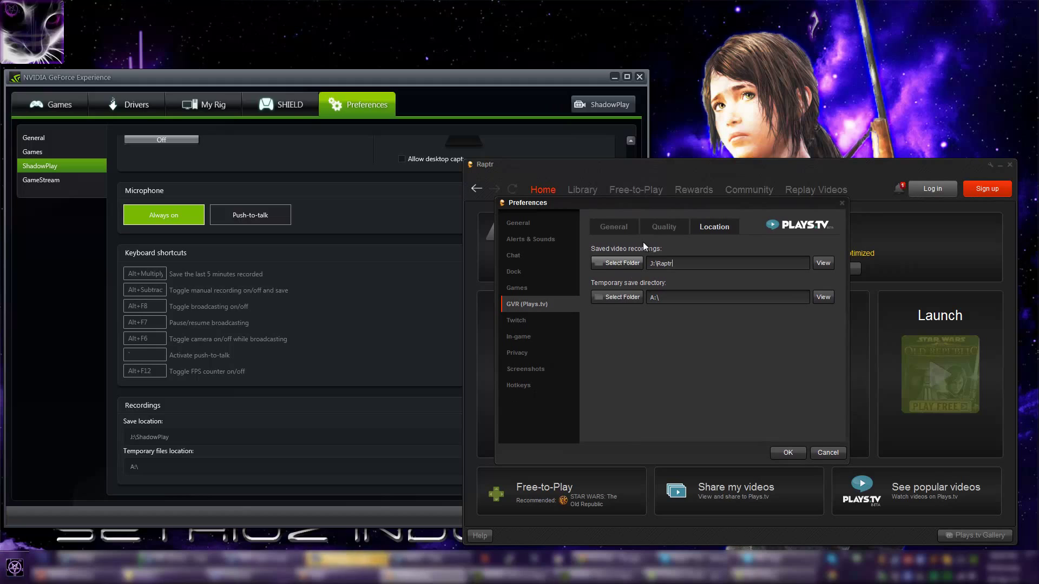
pyautogui.click(661, 228)
pyautogui.click(624, 229)
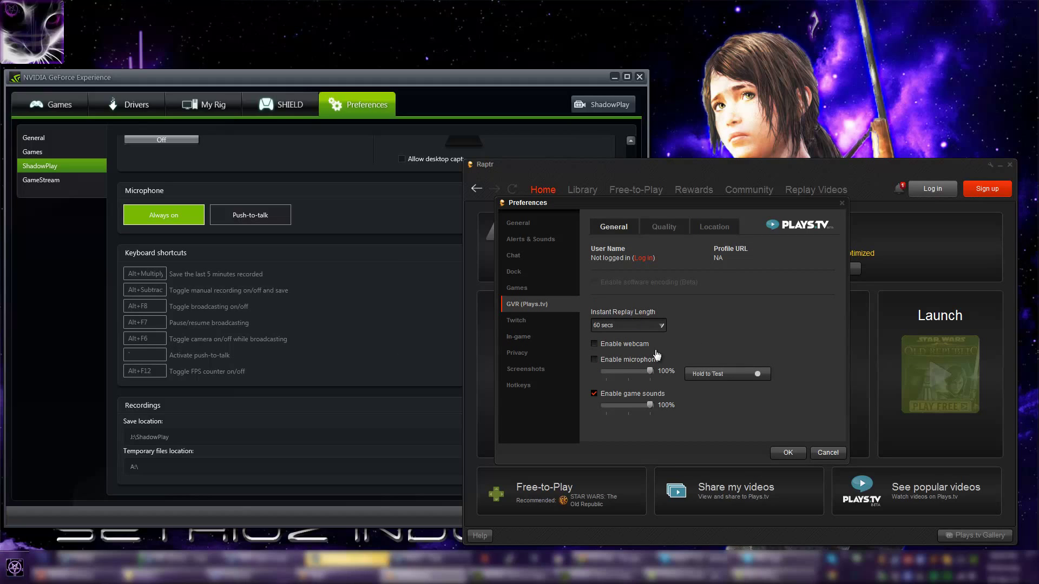
pyautogui.click(828, 453)
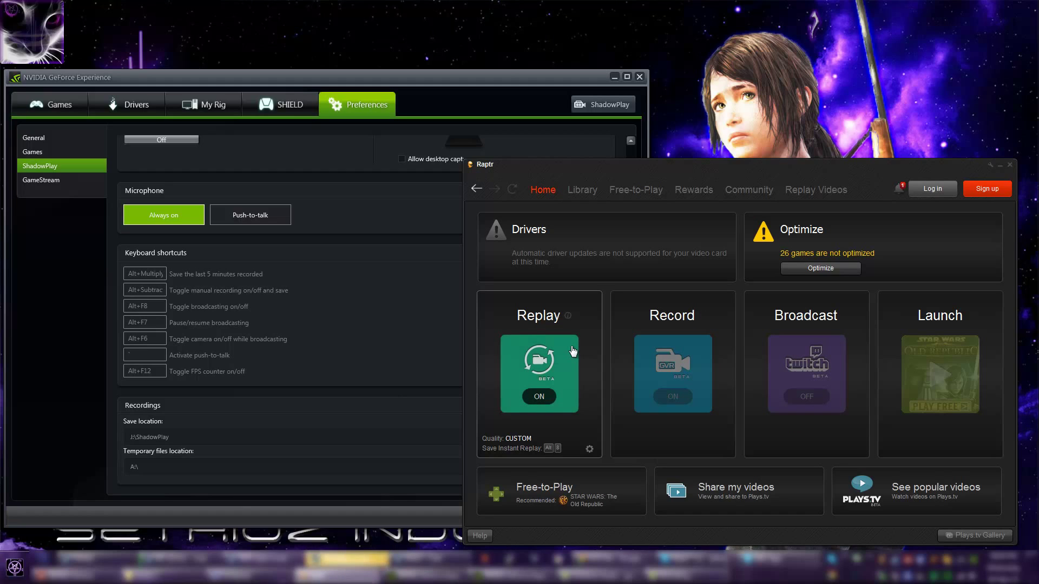
# - Review ShadowPlay's 1440p, 60 FPS, 50 Mbps recording settings, then close the panel
pyautogui.click(520, 79)
pyautogui.scroll(3, 509, 336)
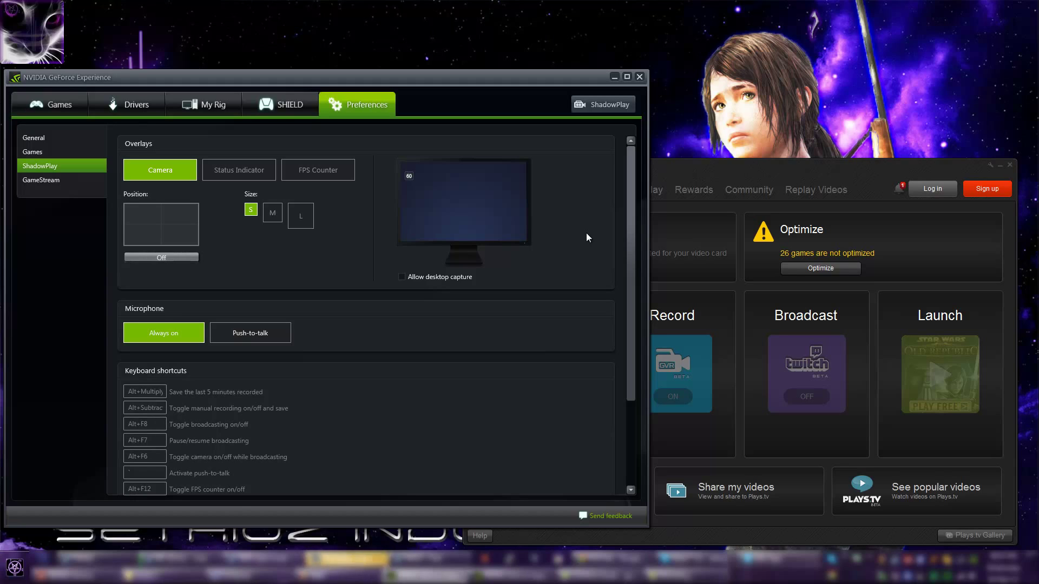
pyautogui.click(599, 109)
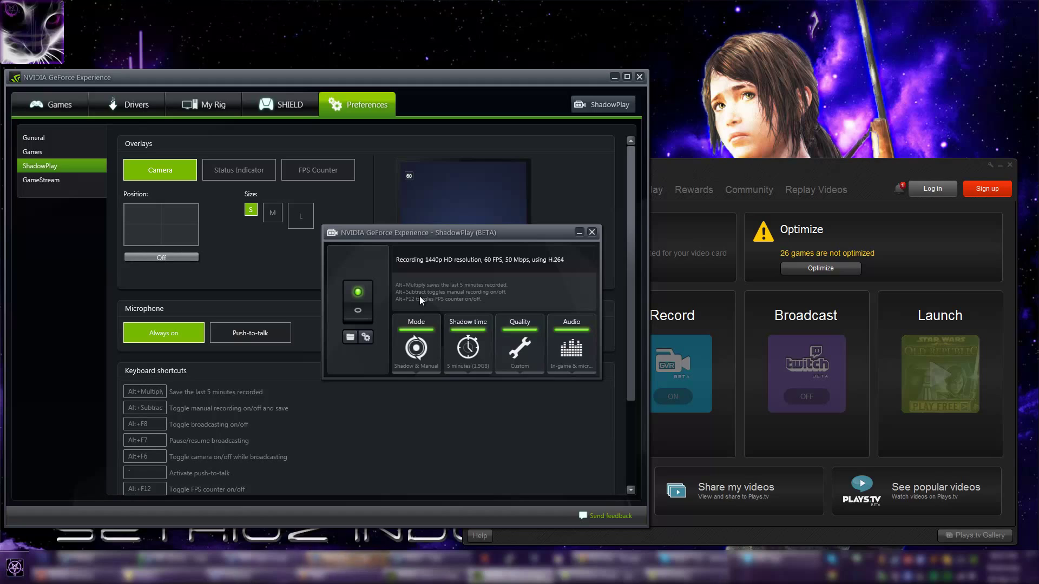
pyautogui.moveTo(476, 236); pyautogui.dragTo(344, 262)
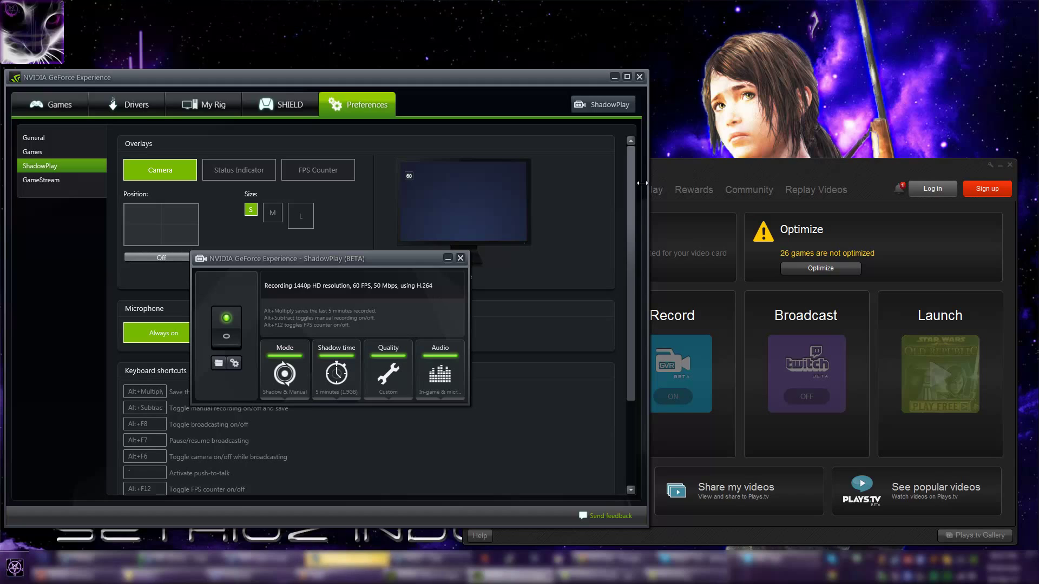
pyautogui.click(680, 167)
pyautogui.moveTo(417, 256); pyautogui.dragTo(347, 189)
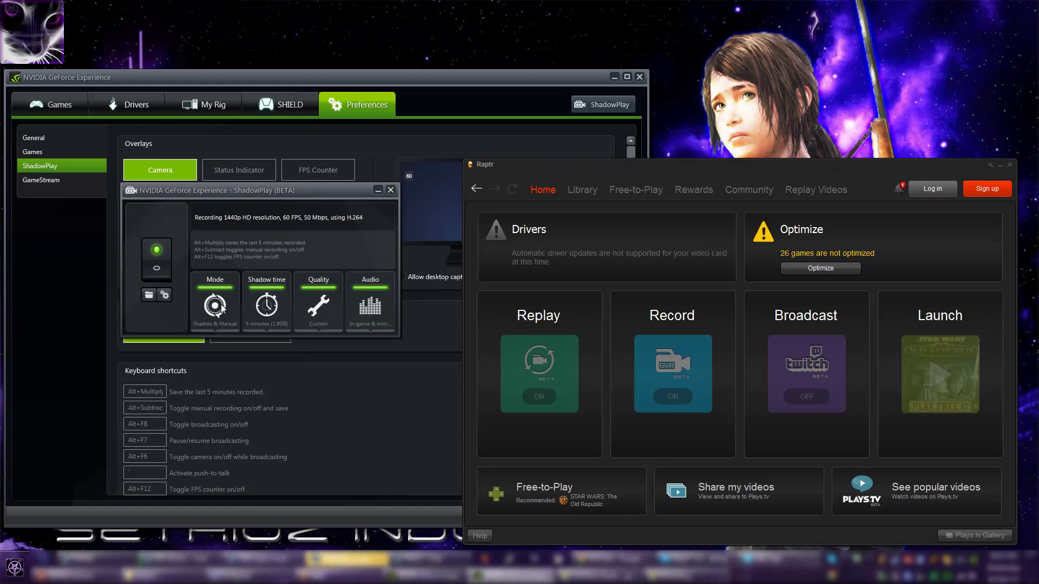
pyautogui.click(395, 189)
pyautogui.click(389, 361)
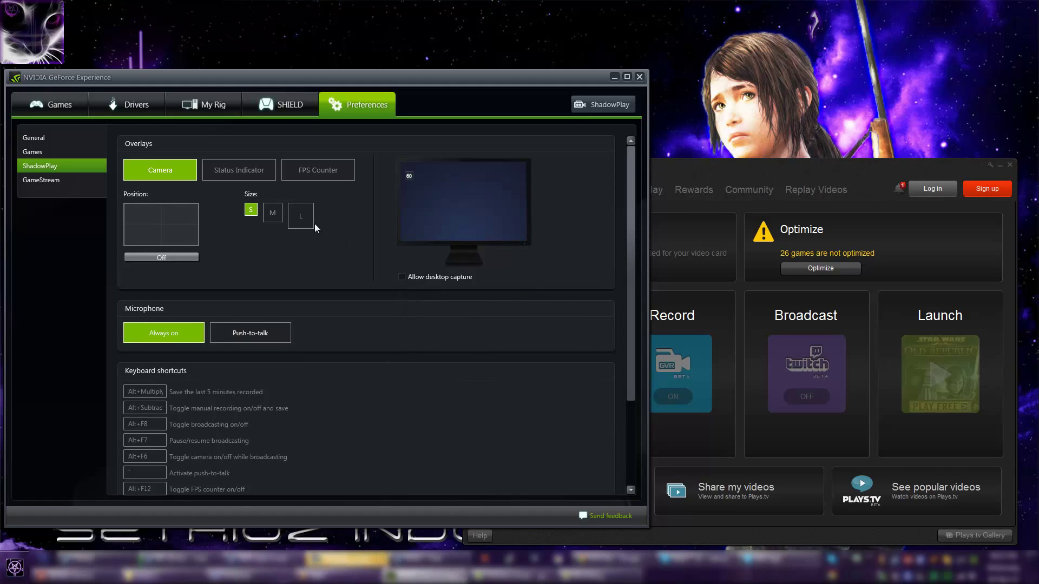
# - Check the Overlays settings, confirming the FPS Counter sits top-left, then bring Raptr forward
pyautogui.click(238, 169)
pyautogui.click(320, 169)
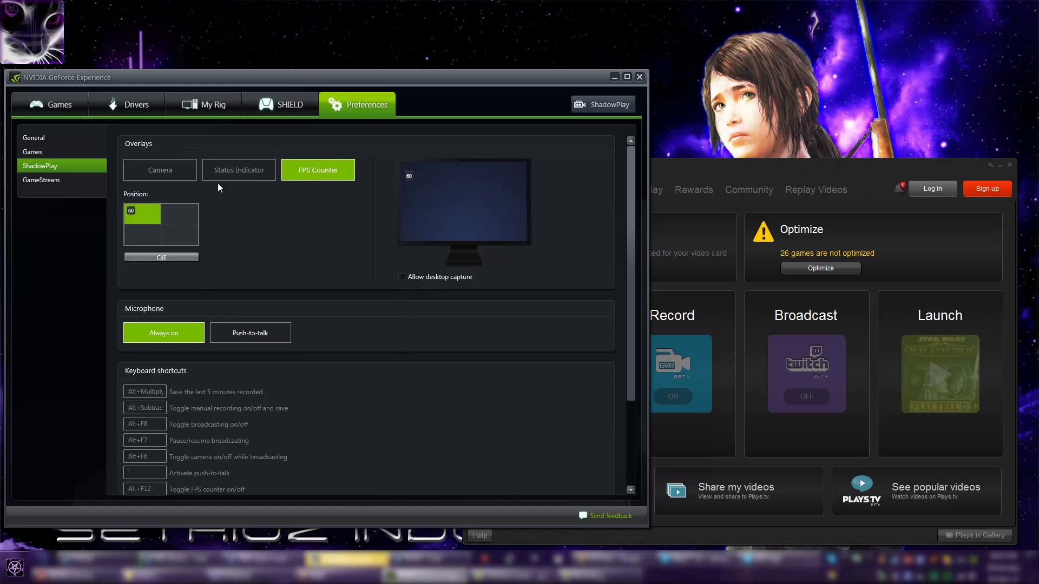
pyautogui.click(181, 171)
pyautogui.click(238, 170)
pyautogui.click(314, 172)
pyautogui.click(693, 164)
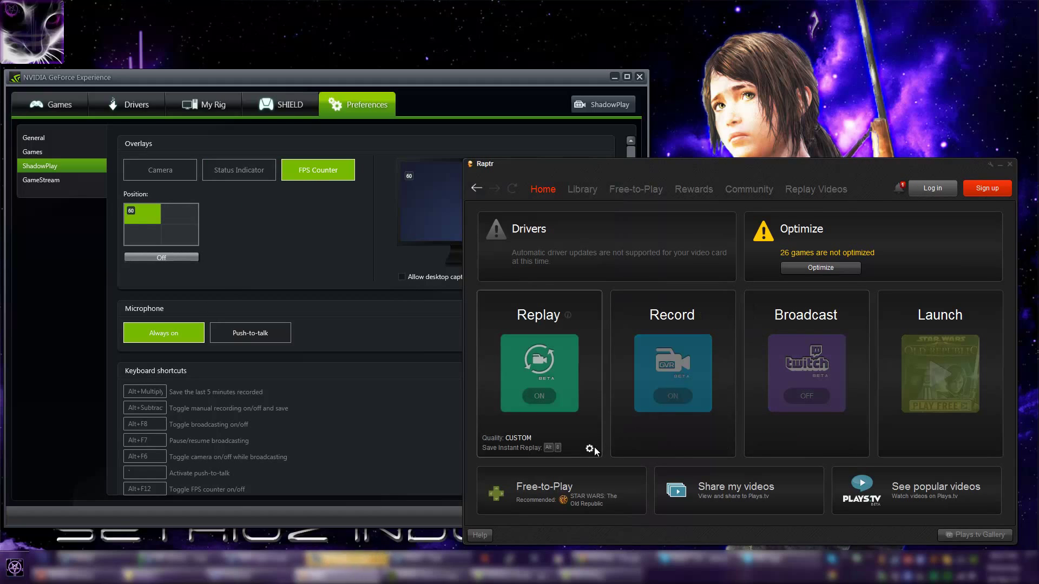
# - Try setting Raptr's in-game FPS display to Top Left and dismiss the corner-in-use error
pyautogui.click(590, 449)
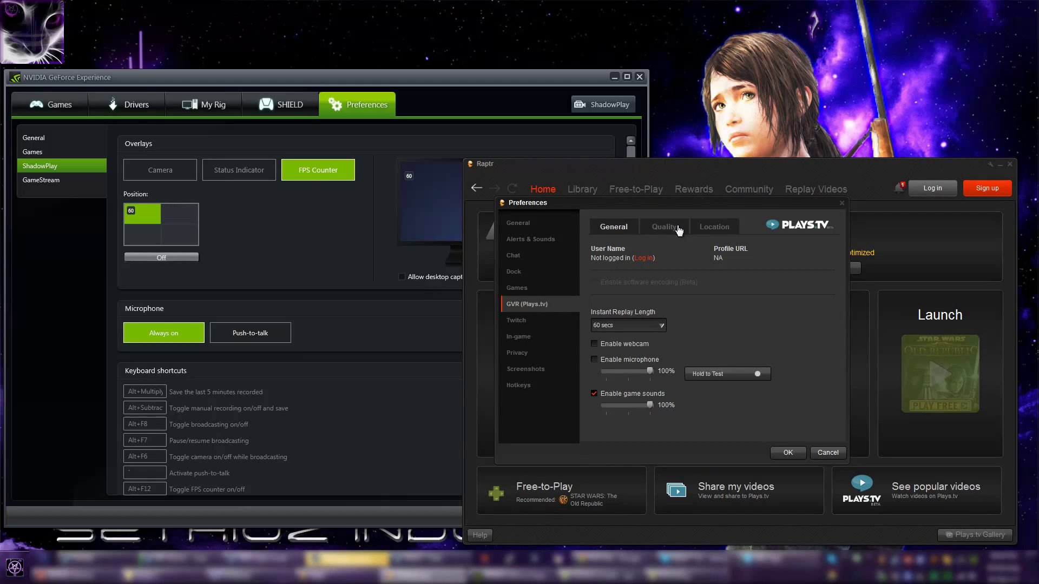
pyautogui.click(519, 337)
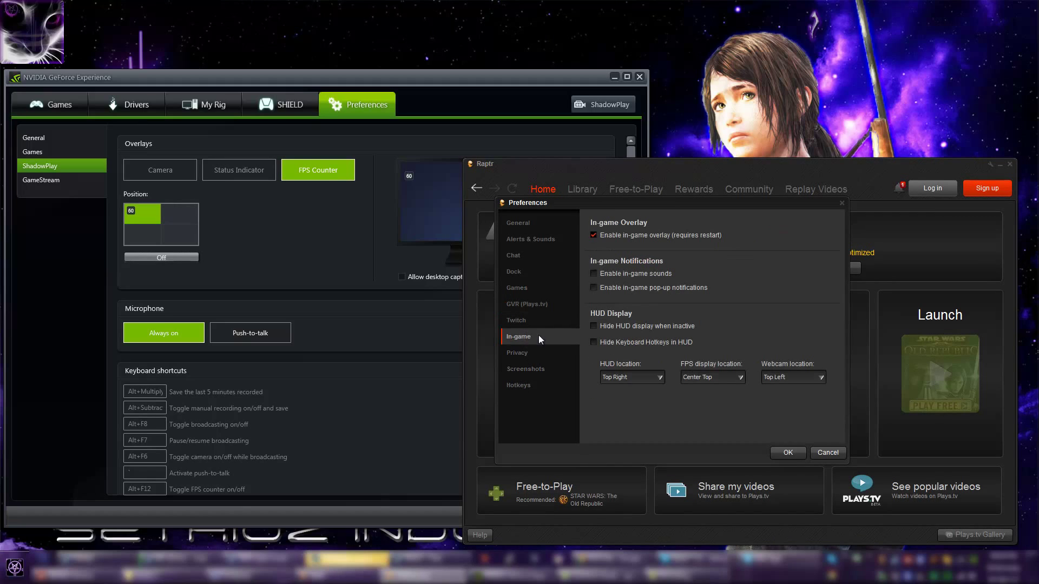
pyautogui.click(710, 382)
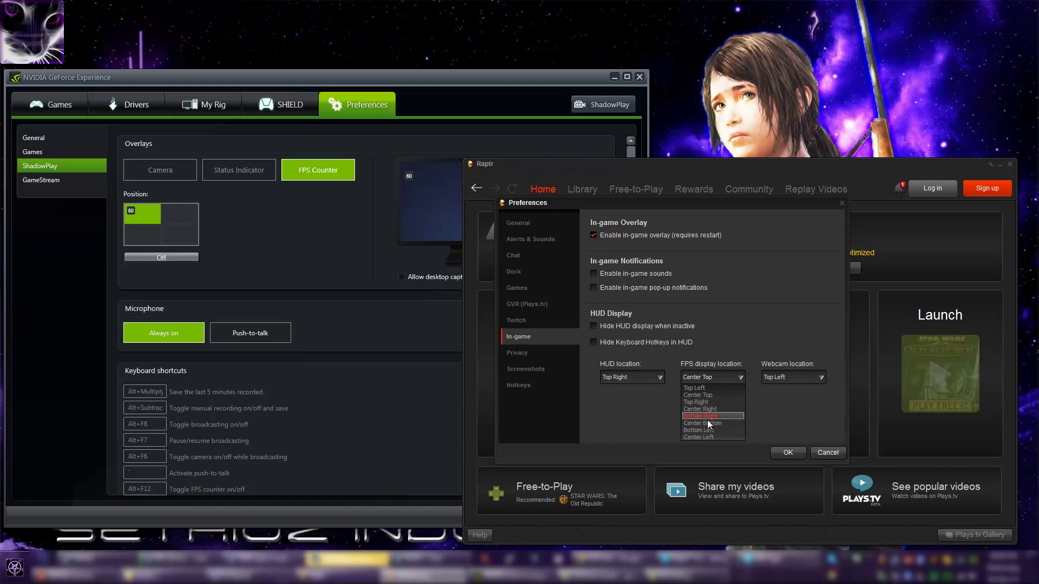
pyautogui.click(704, 388)
pyautogui.click(785, 453)
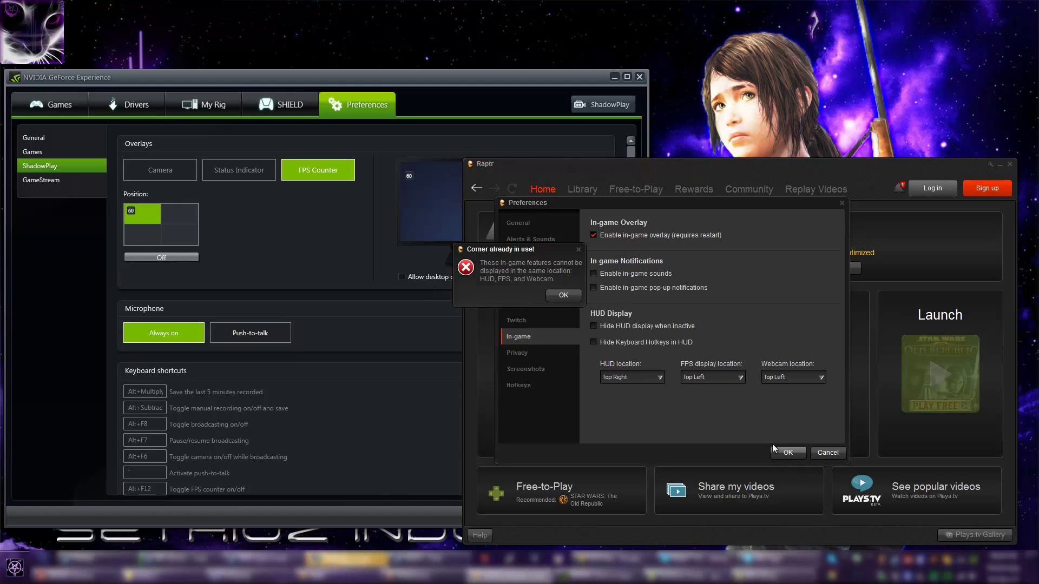
pyautogui.moveTo(506, 250); pyautogui.dragTo(560, 305)
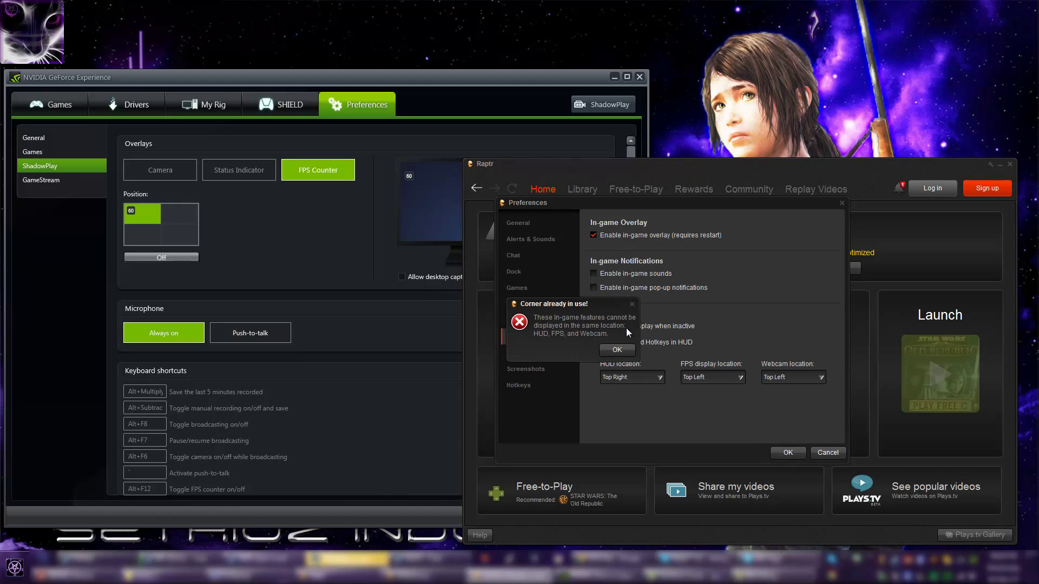
pyautogui.click(617, 351)
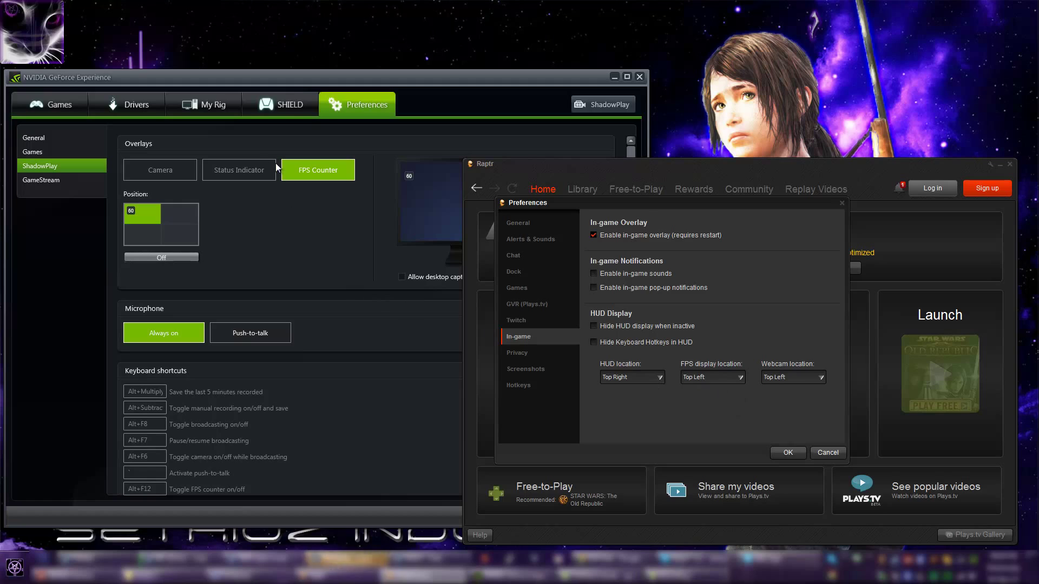
# - Compare GeForce Experience's Status Indicator, FPS Counter and Camera overlay positions
pyautogui.click(261, 168)
pyautogui.click(306, 167)
pyautogui.click(242, 177)
pyautogui.click(162, 177)
pyautogui.click(241, 174)
pyautogui.click(319, 175)
pyautogui.click(244, 176)
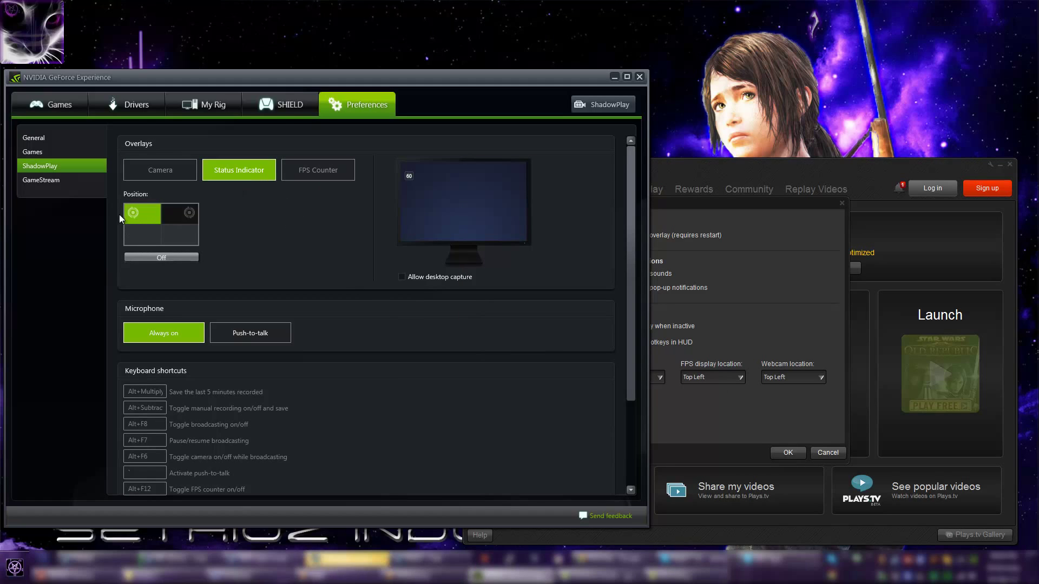
pyautogui.click(350, 171)
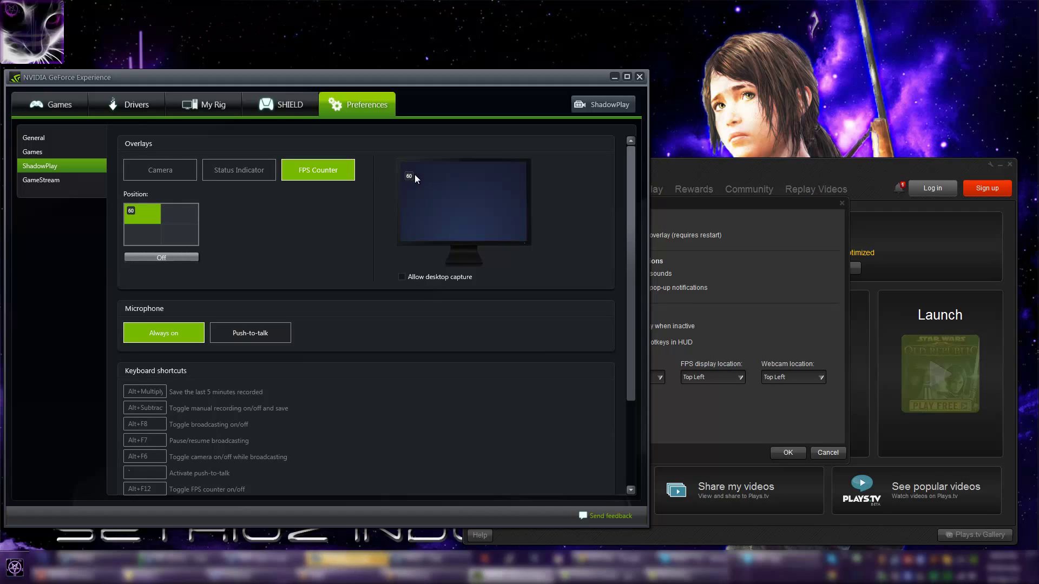
# - Cancel Raptr's overlay changes and select ArmA III (Steam) in the Library
pyautogui.click(697, 204)
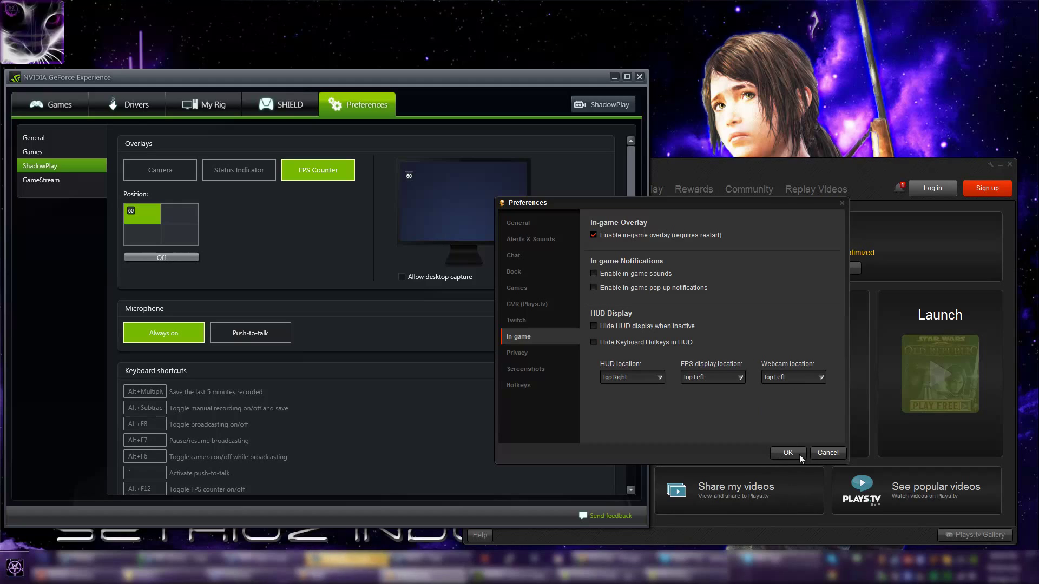
pyautogui.click(837, 453)
pyautogui.click(736, 165)
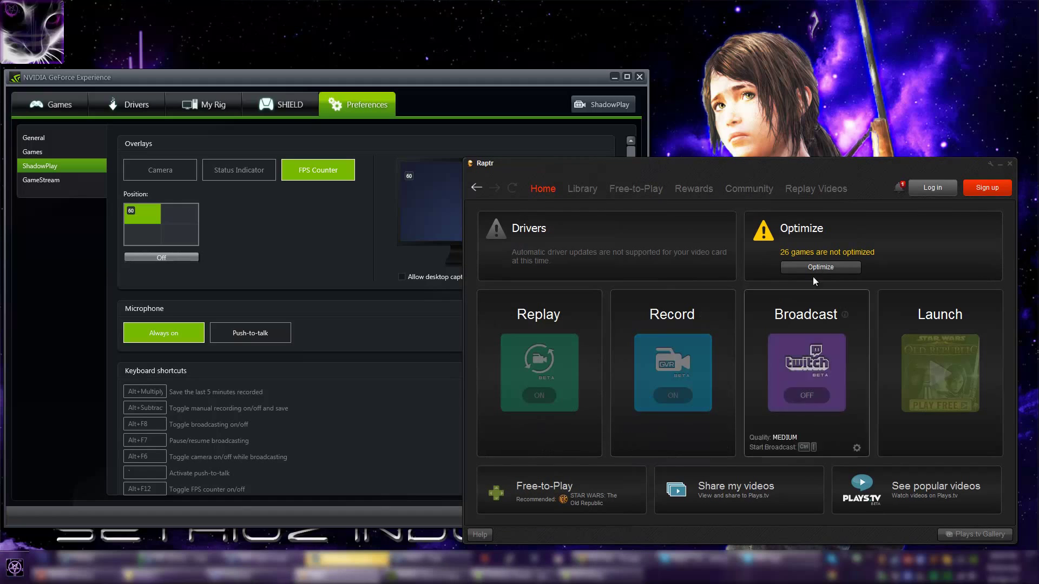
pyautogui.click(582, 188)
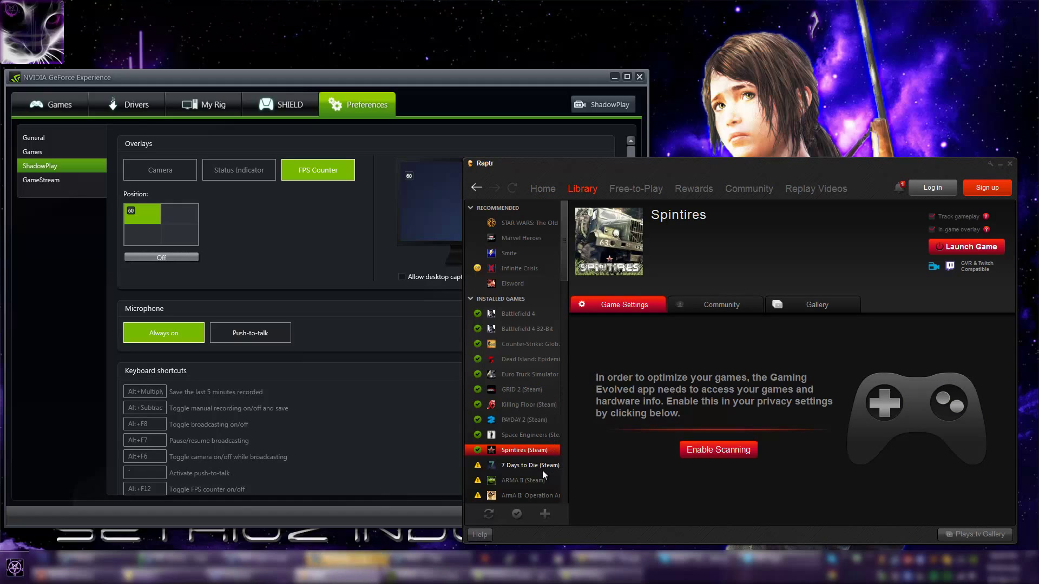
pyautogui.scroll(-3, 541, 384)
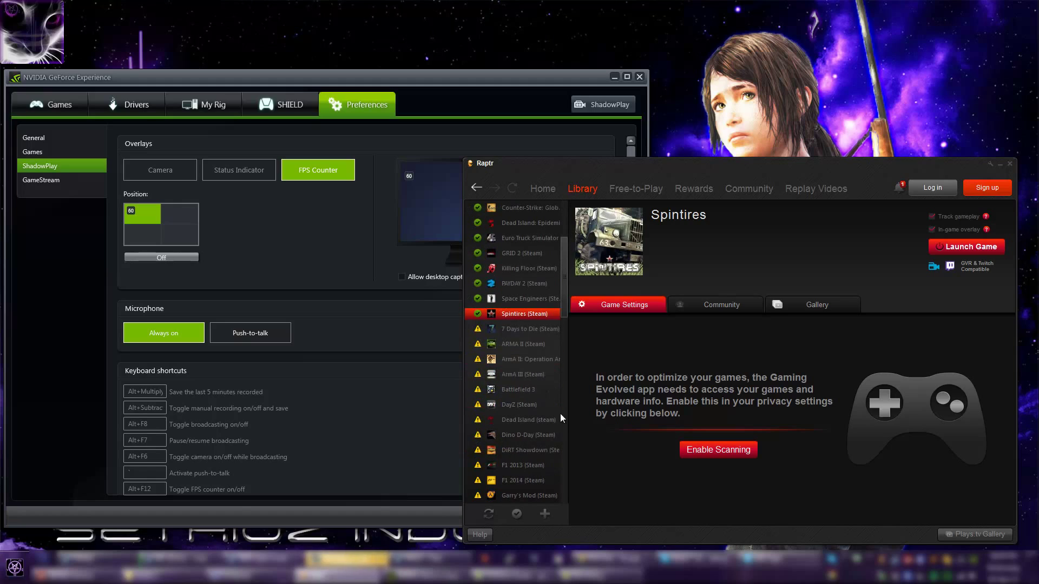
pyautogui.click(534, 374)
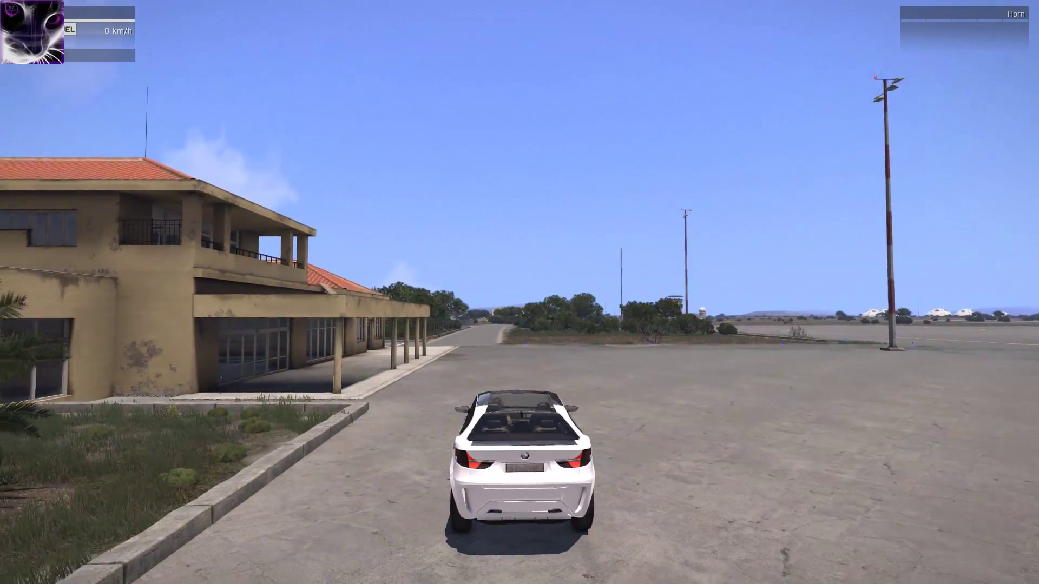
# - Drive the SUV around the airfield terminal, brake to 0 km/h, and switch to the driver's first-person view
pyautogui.press('w')
pyautogui.press('w')
pyautogui.press('w')
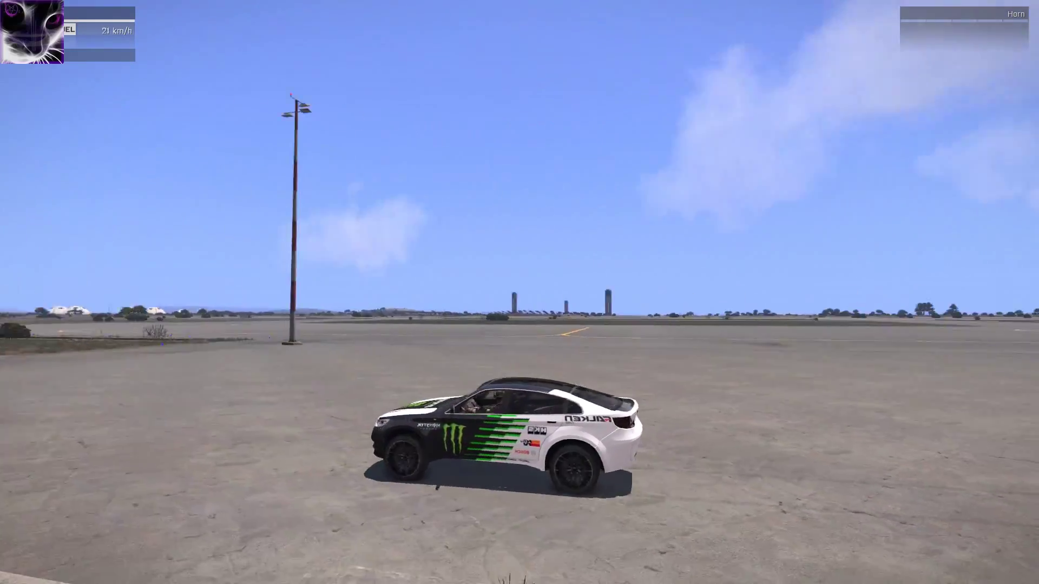
pyautogui.press('w')
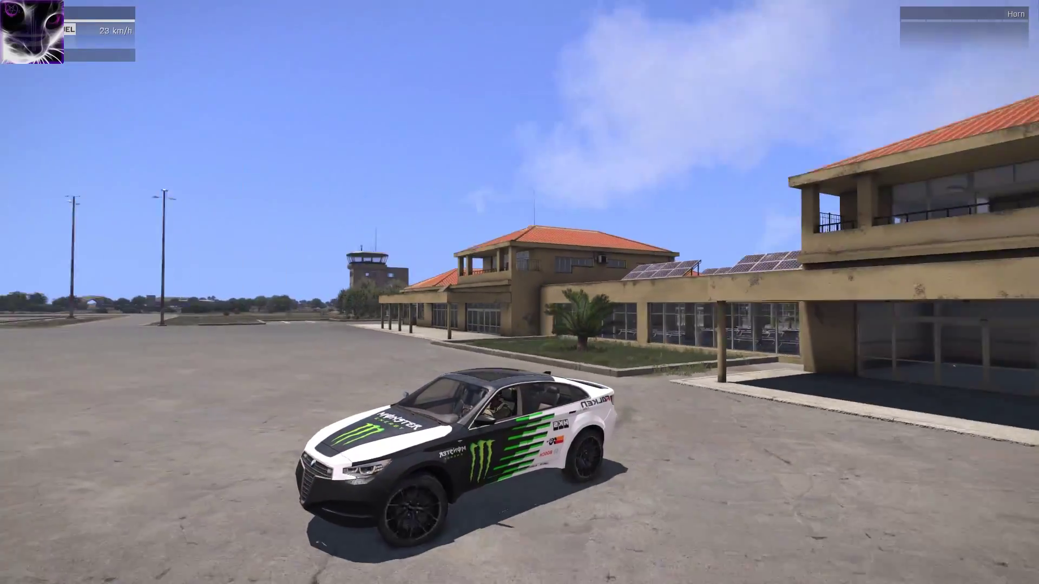
pyautogui.press('d')
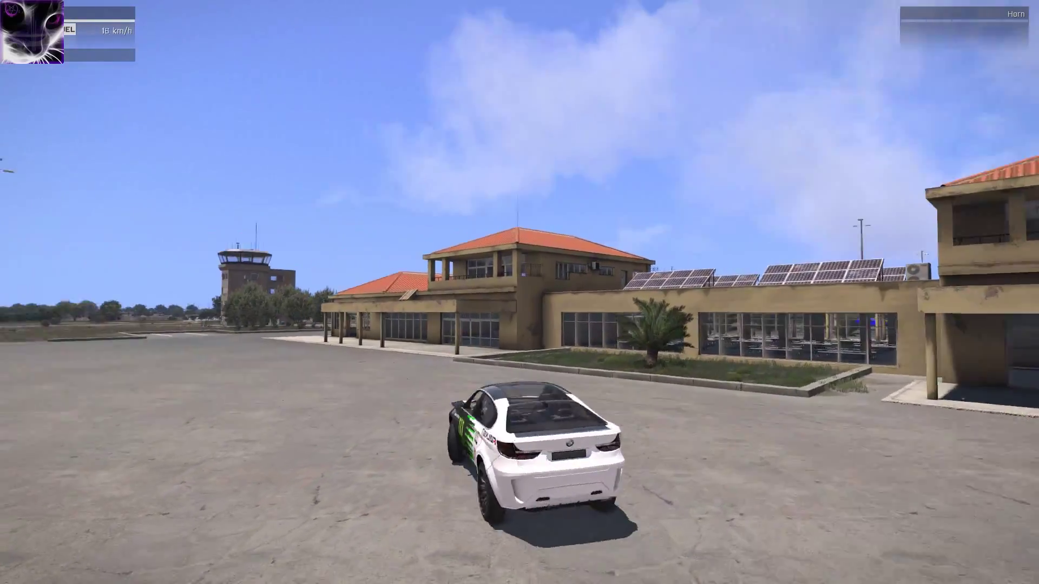
pyautogui.press('a')
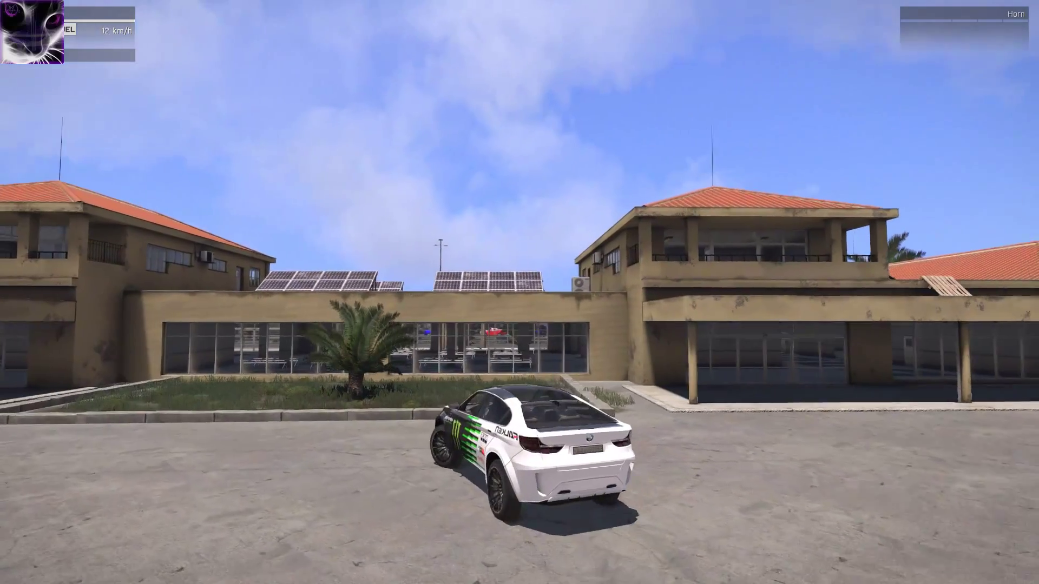
pyautogui.press('s')
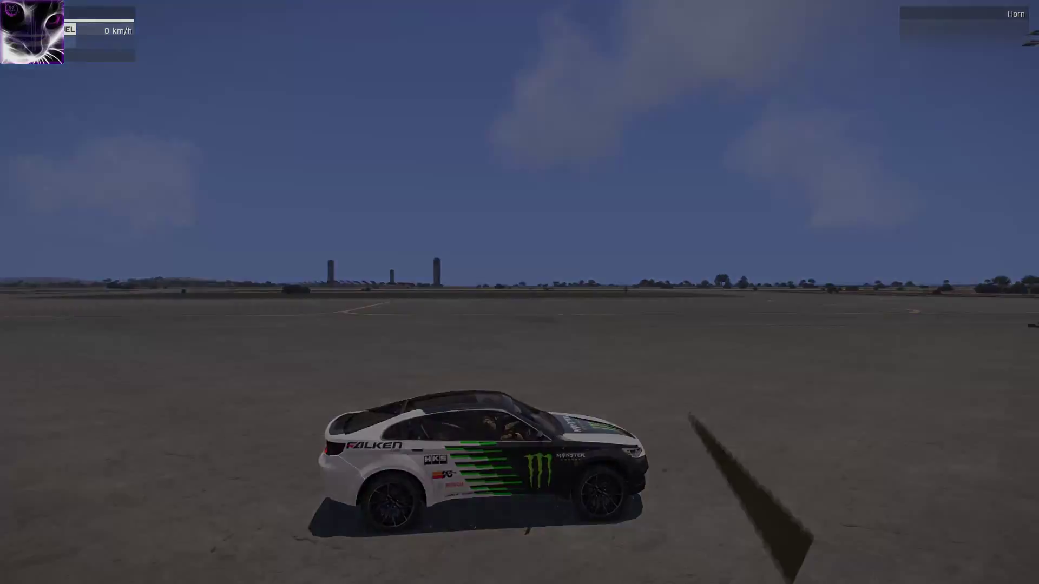
pyautogui.press('KP_Enter')
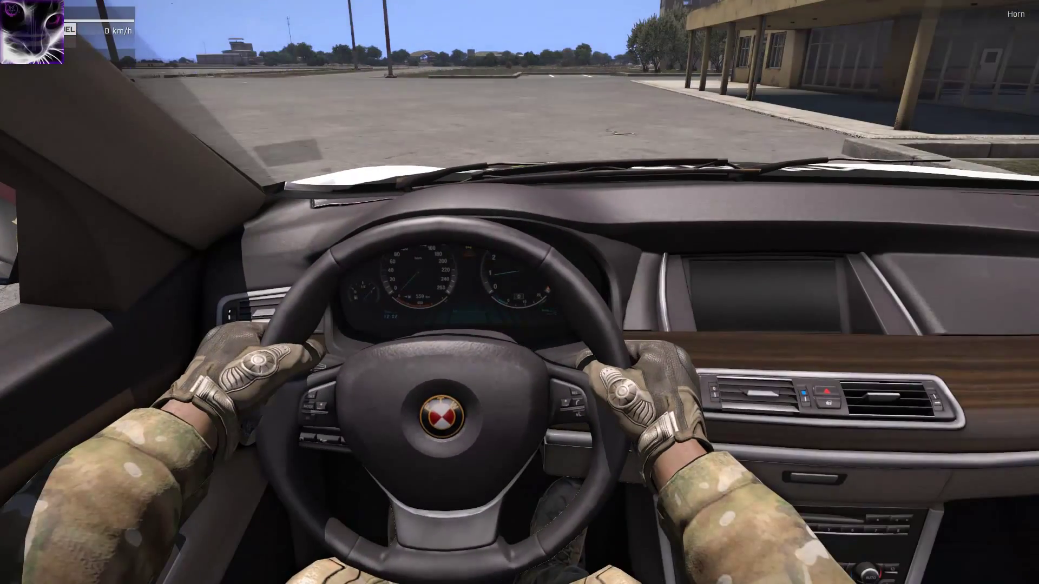
# - Return to the third-person view behind the SUV and reverse it away from the terminal
pyautogui.press('KP_Enter')
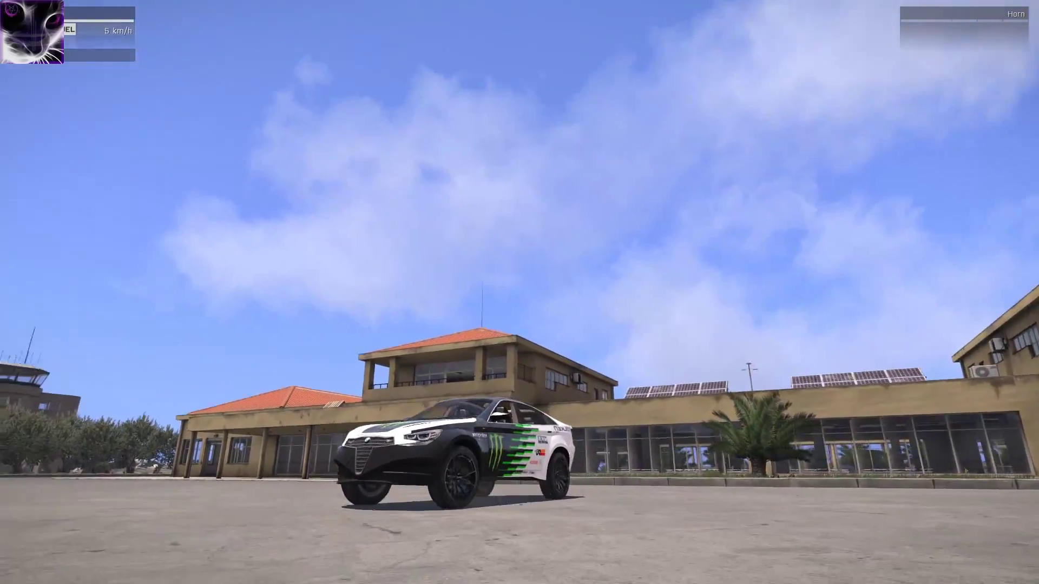
pyautogui.press('s')
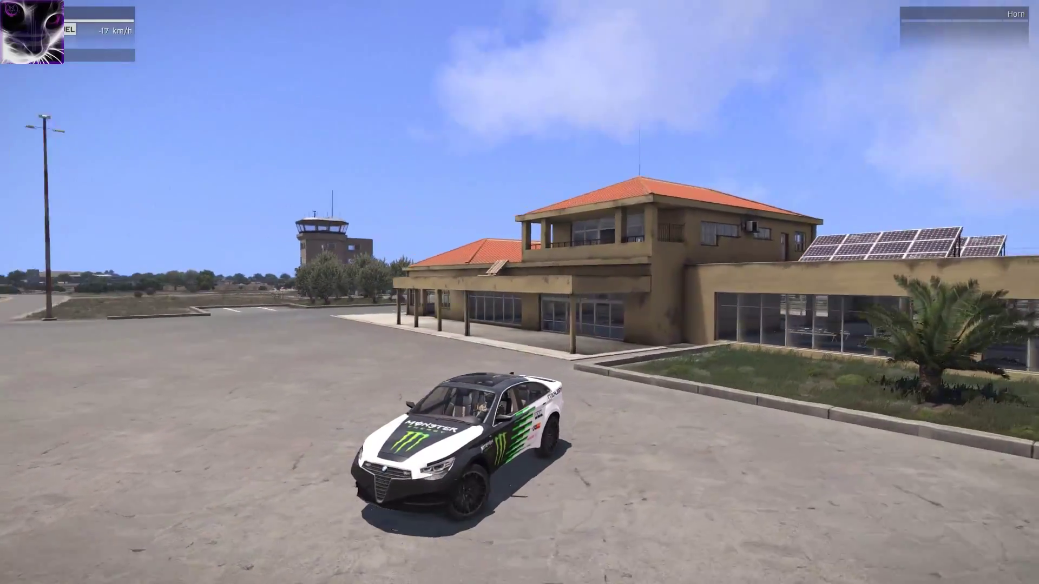